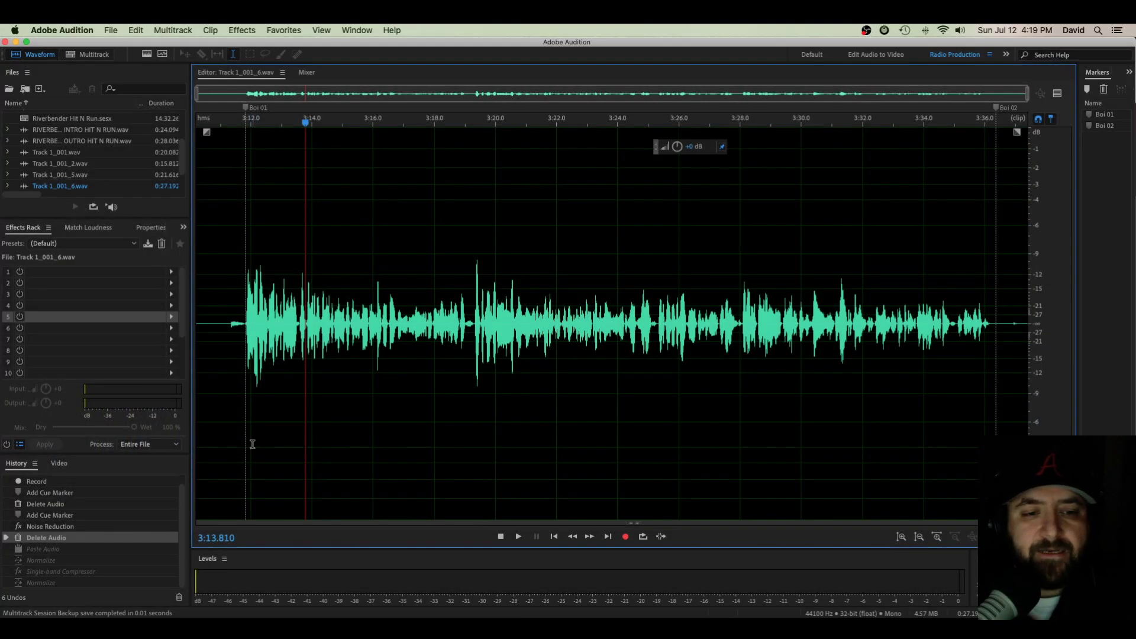
- Select the entire voice clip in the waveform, from about 3:12 to 3:36
left_click(242, 443)
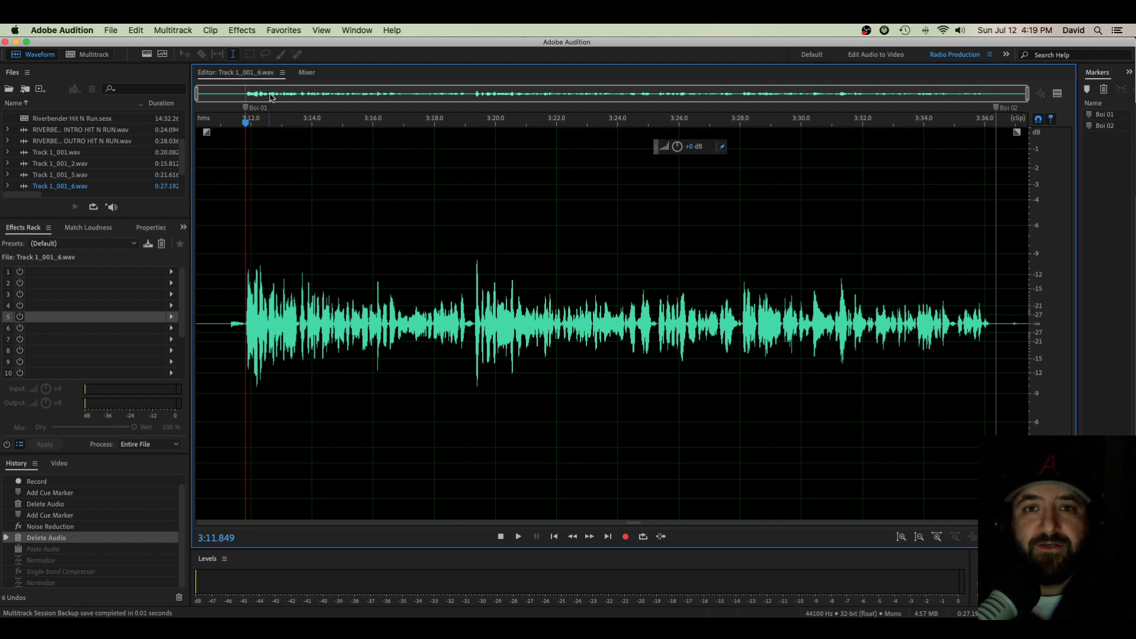
left_click(241, 30)
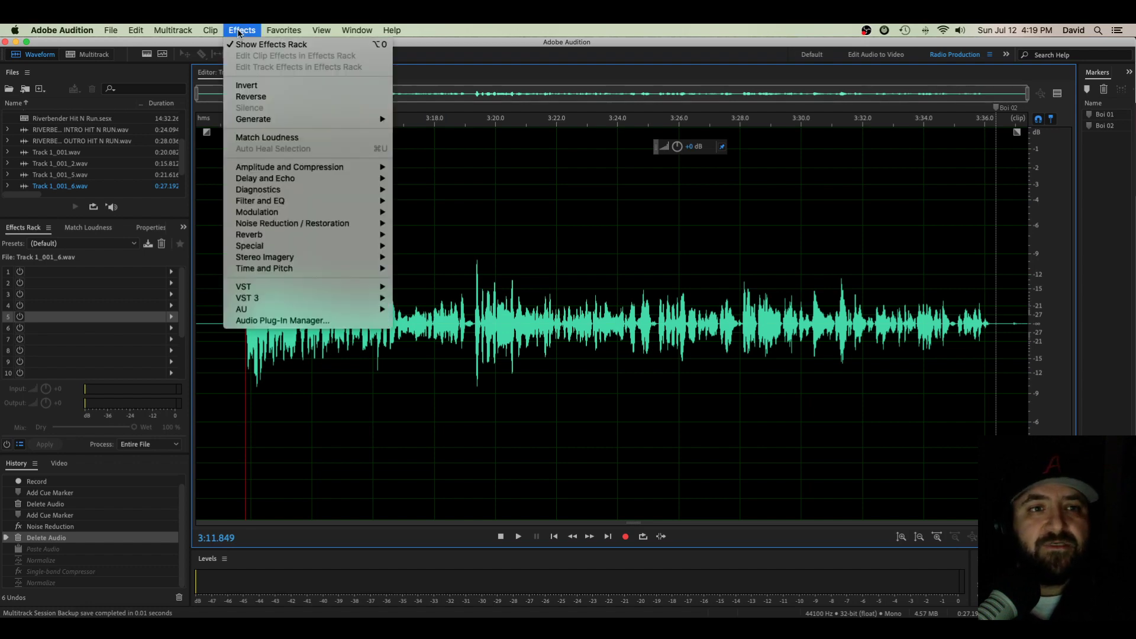
left_click(240, 30)
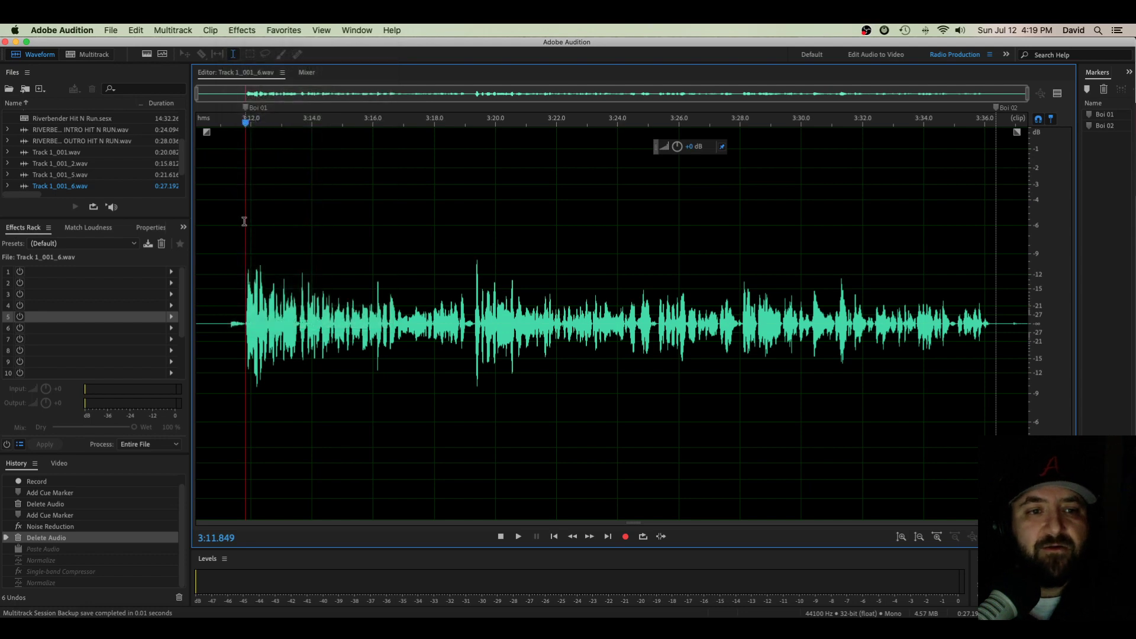
left_click_drag(245, 222, 994, 240)
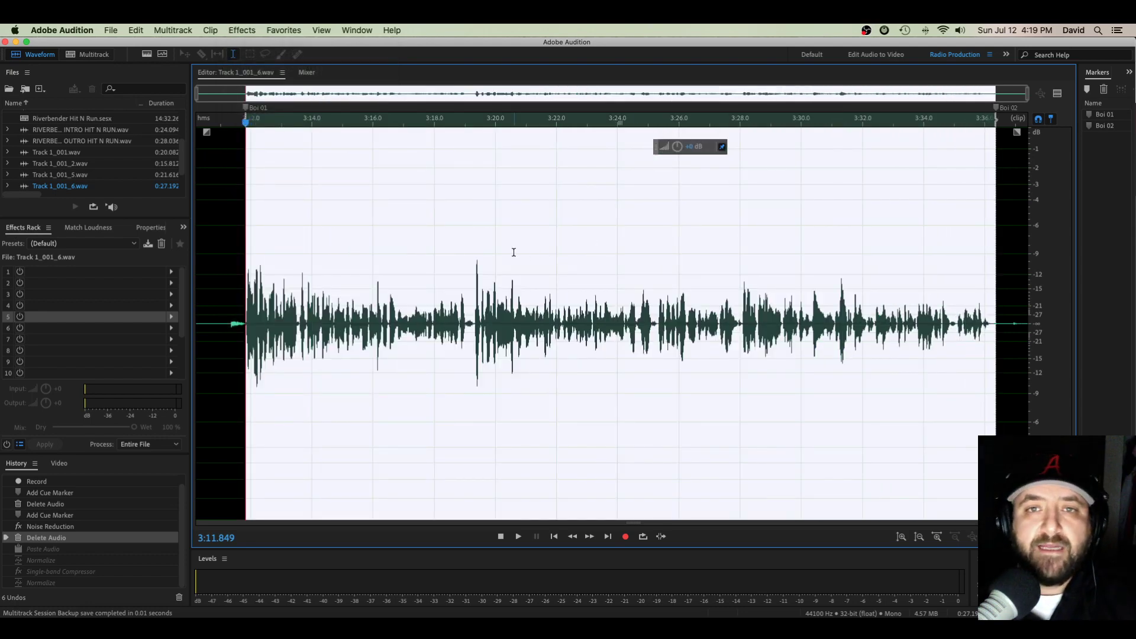
left_click(375, 247)
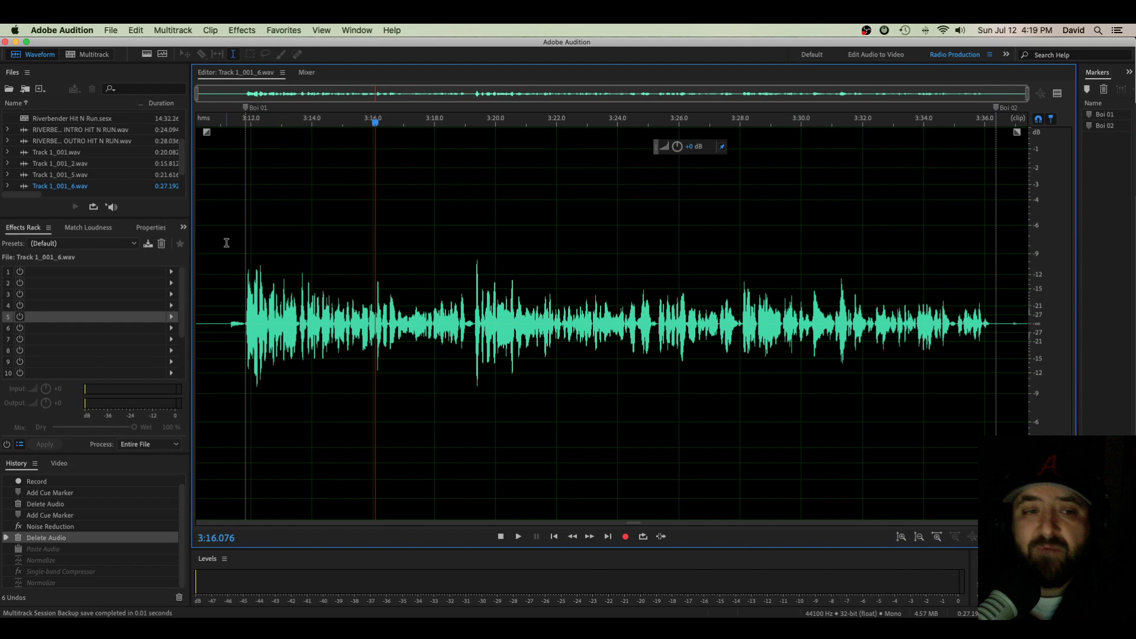
left_click_drag(226, 243, 206, 239)
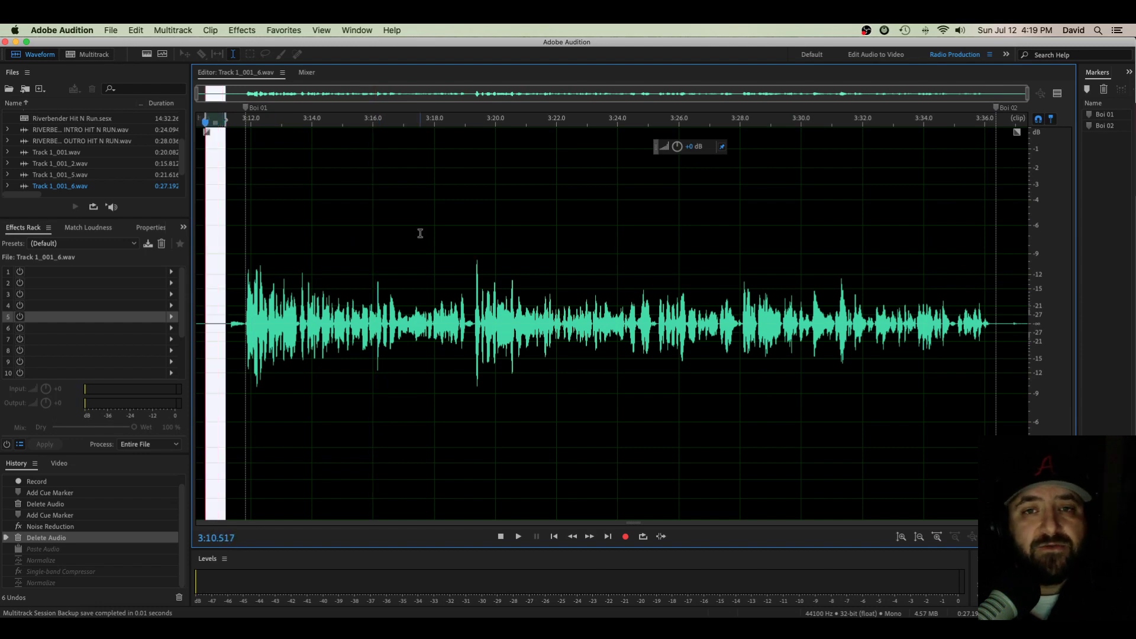
left_click_drag(245, 241, 999, 239)
left_click(740, 240)
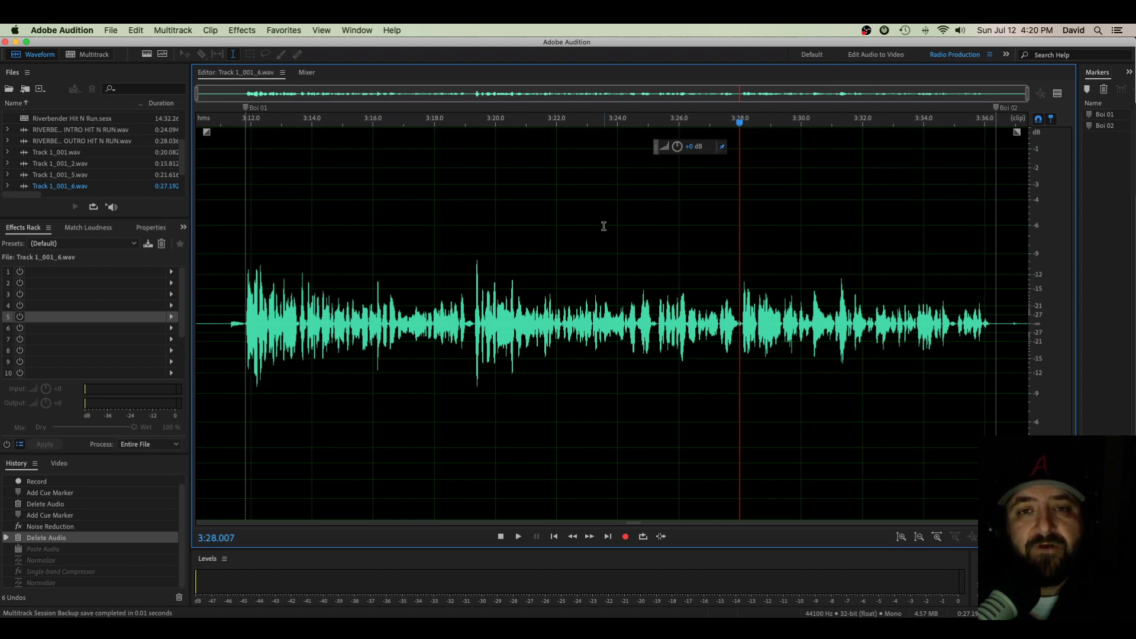
left_click(510, 237)
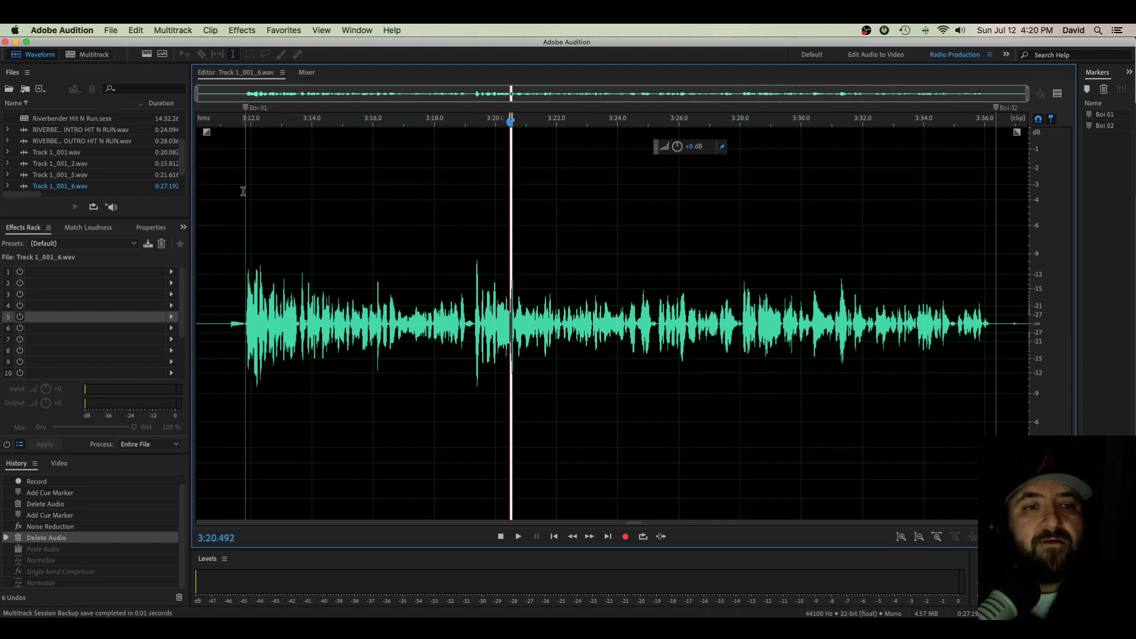
mouse_move(246, 225)
left_mouse_down()
mouse_move(381, 198)
mouse_move(994, 230)
left_mouse_up()
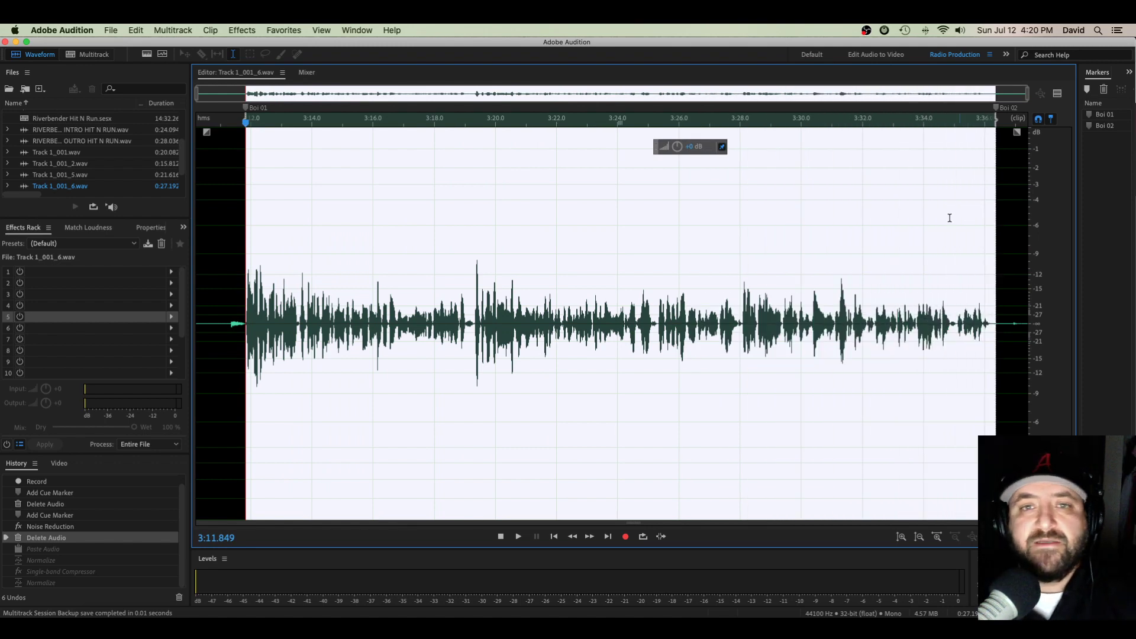
- Open the Single-band Compressor and set its threshold to 0 dB with a 1:1 ratio
left_click(250, 30)
mouse_move(340, 172)
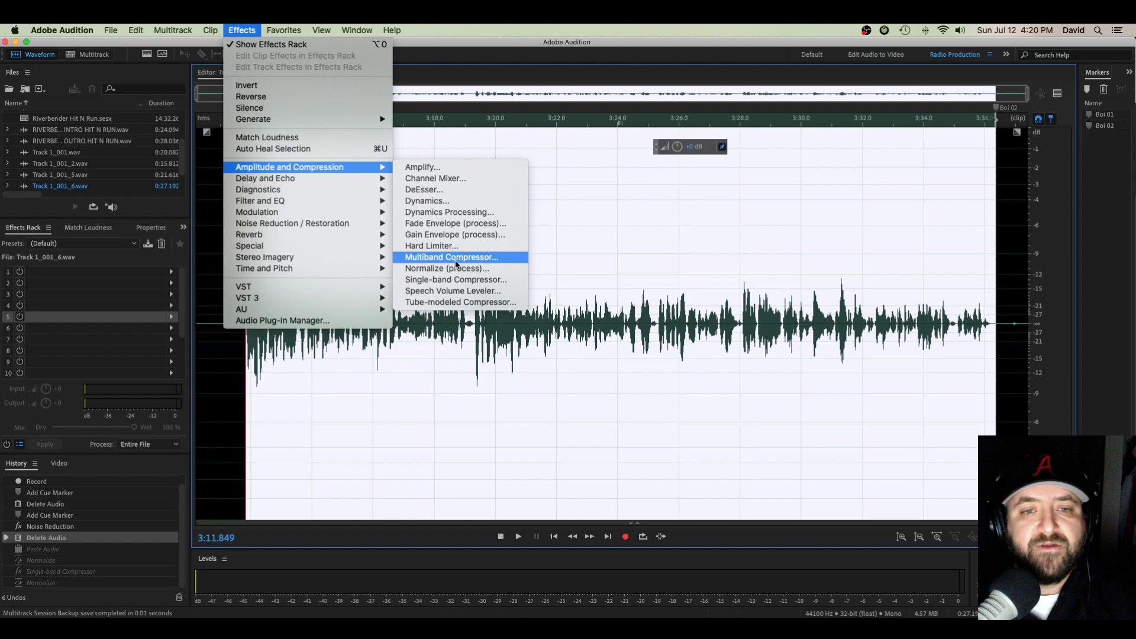
left_click(456, 280)
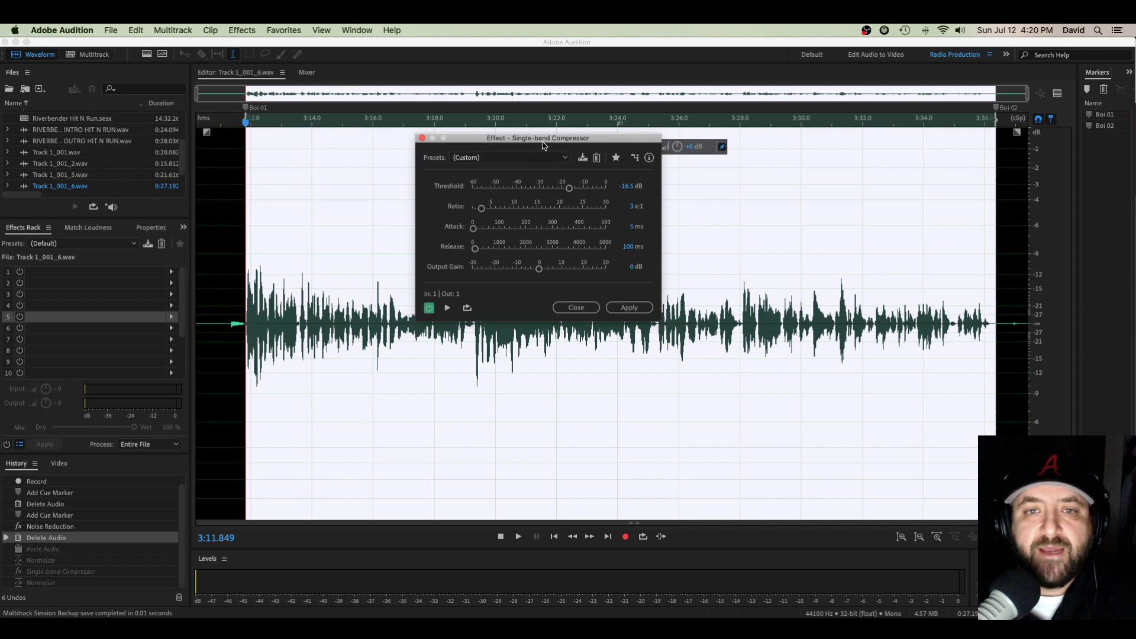
left_click_drag(544, 143, 512, 155)
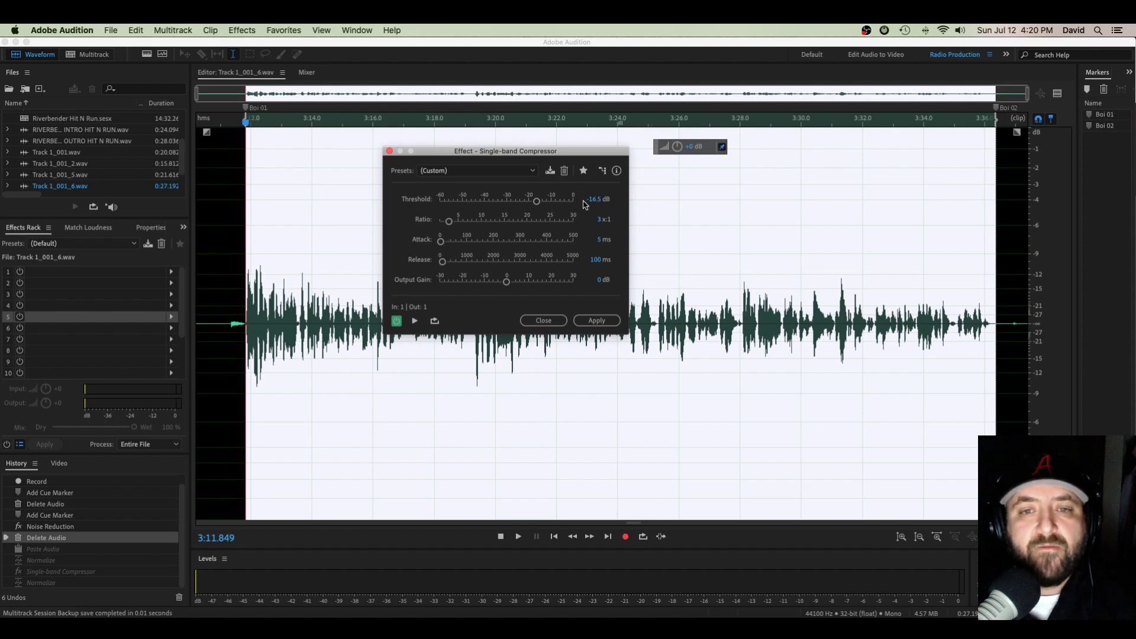
left_click_drag(536, 201, 575, 204)
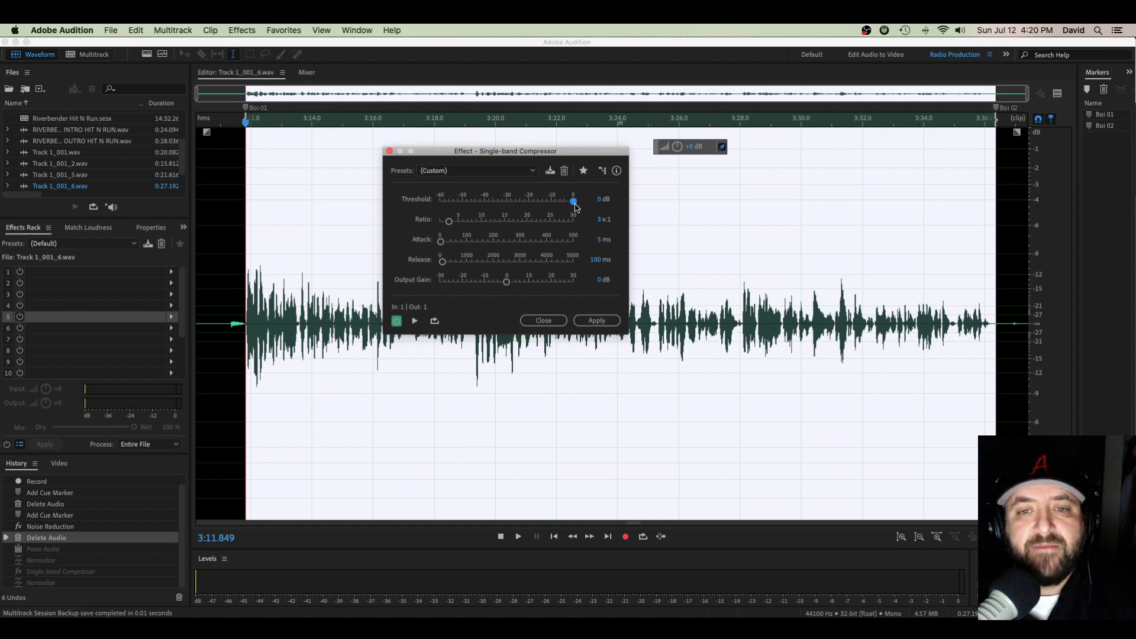
mouse_move(448, 222)
left_mouse_down()
mouse_move(489, 228)
mouse_move(436, 227)
left_mouse_up()
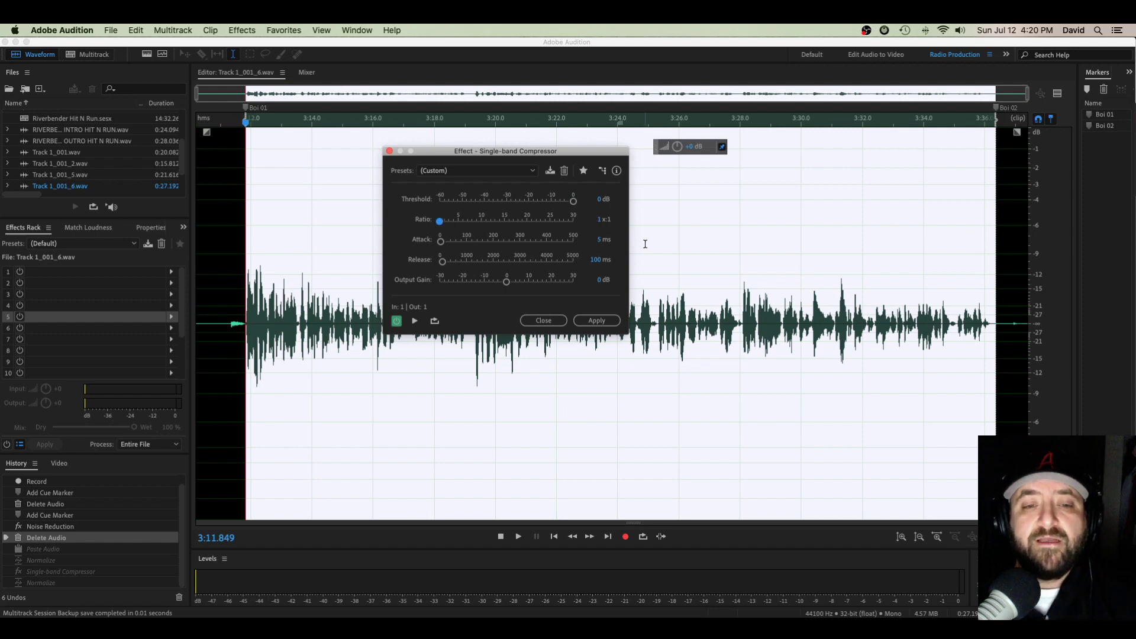
- Close the compressor unapplied, deselect, and return the playhead to the clip start at 3:11.849
left_click(389, 151)
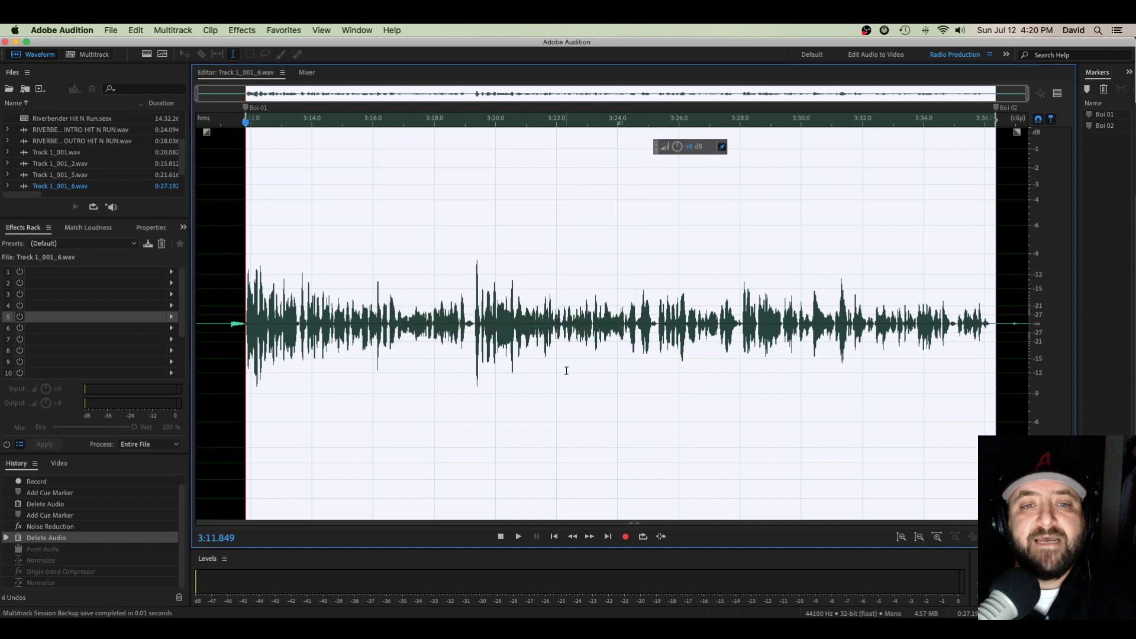
left_click(273, 296)
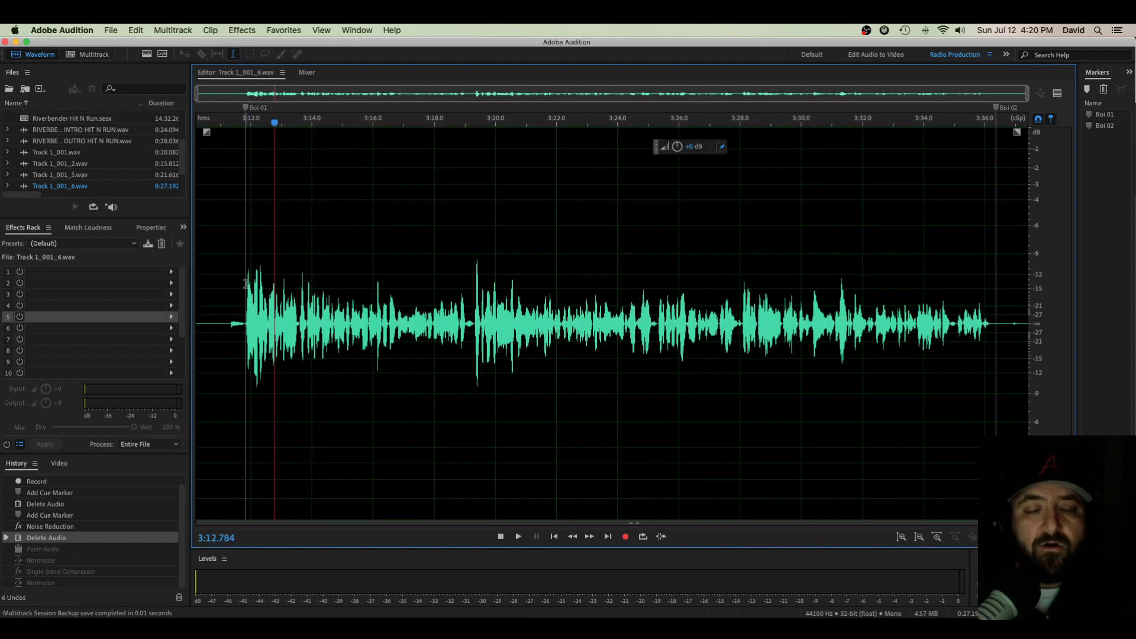
left_click(246, 283)
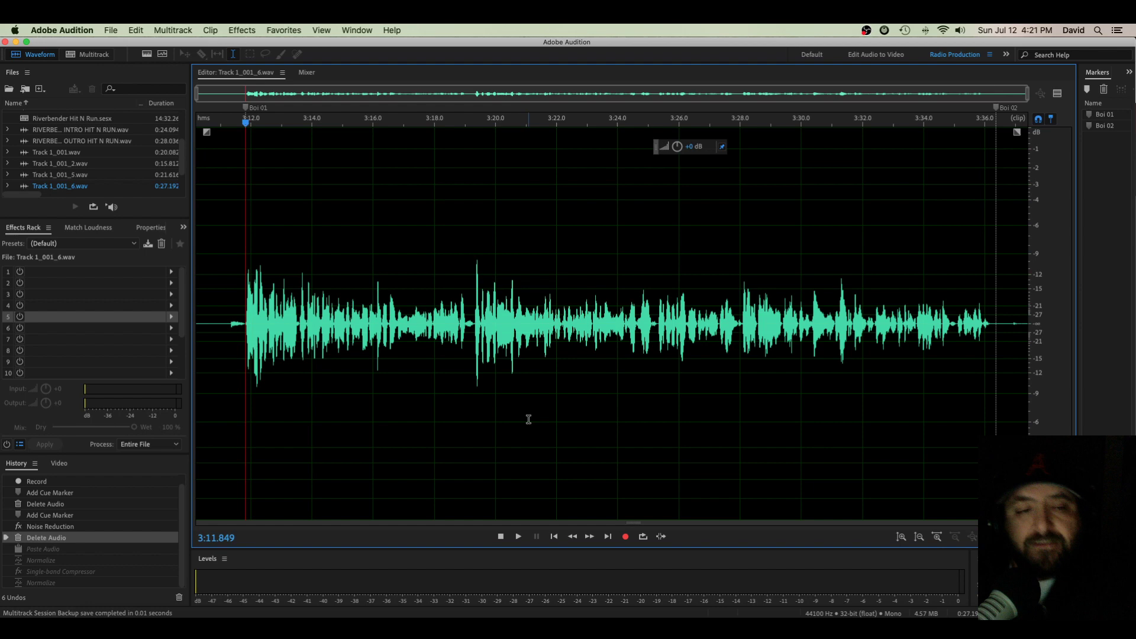
- Reopen the Single-band Compressor and enter a -6 dB threshold
left_click(250, 30)
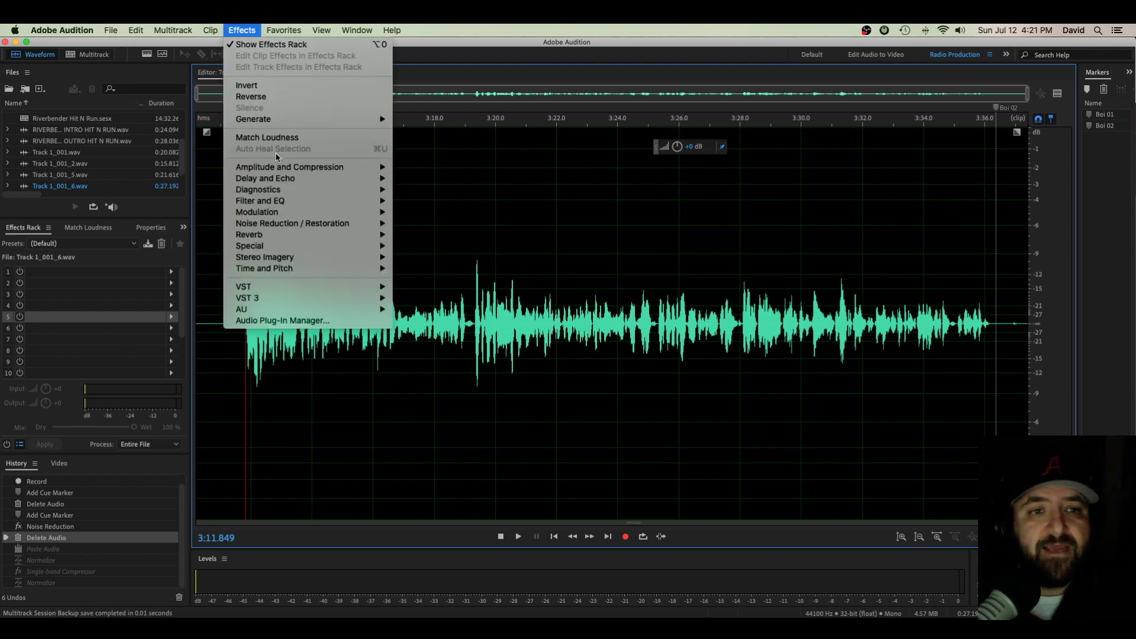
mouse_move(293, 167)
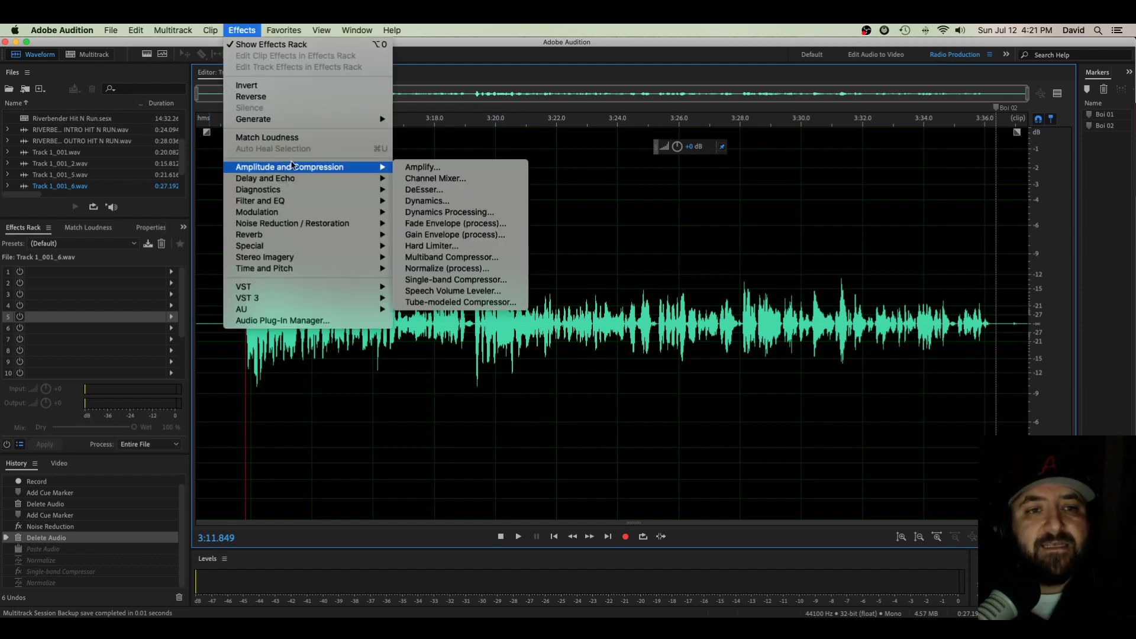
left_click(457, 280)
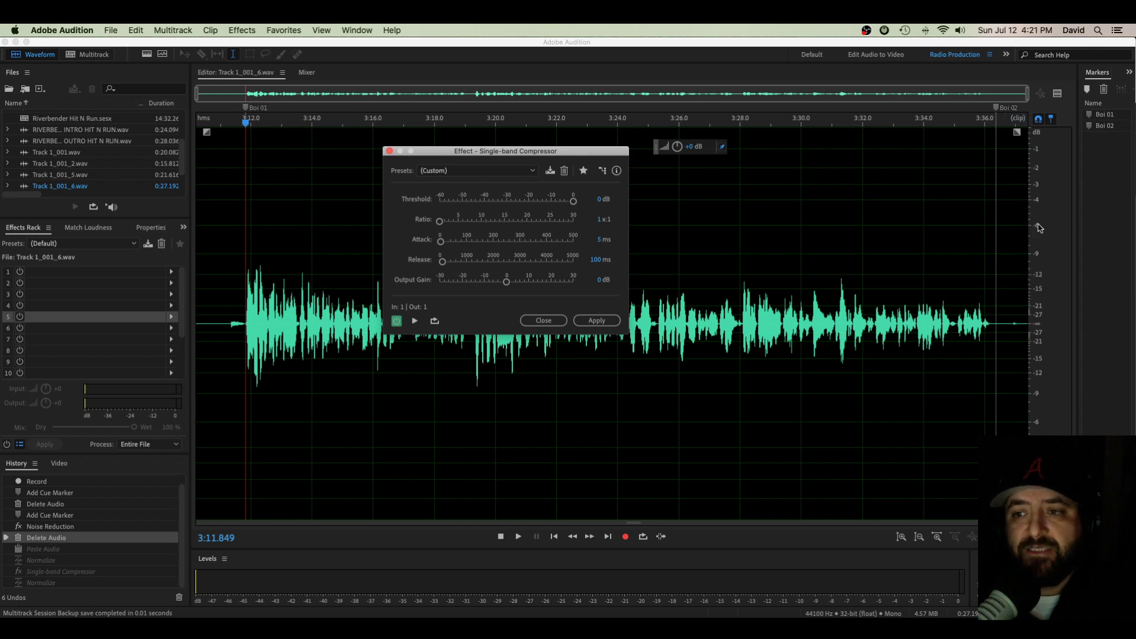
left_click(599, 199)
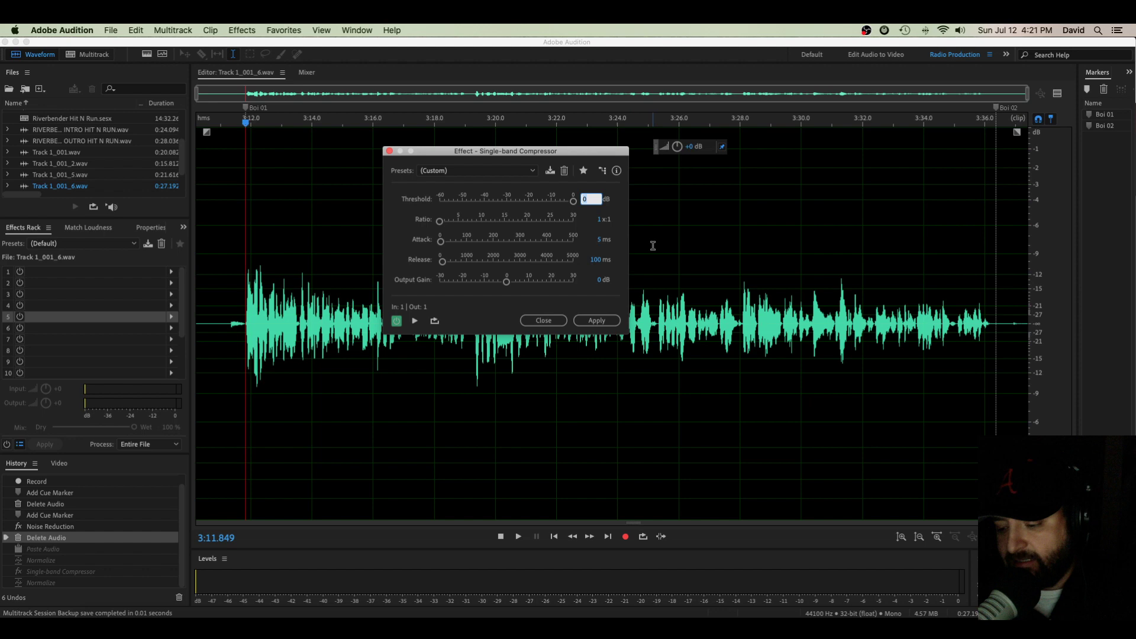
type("-6")
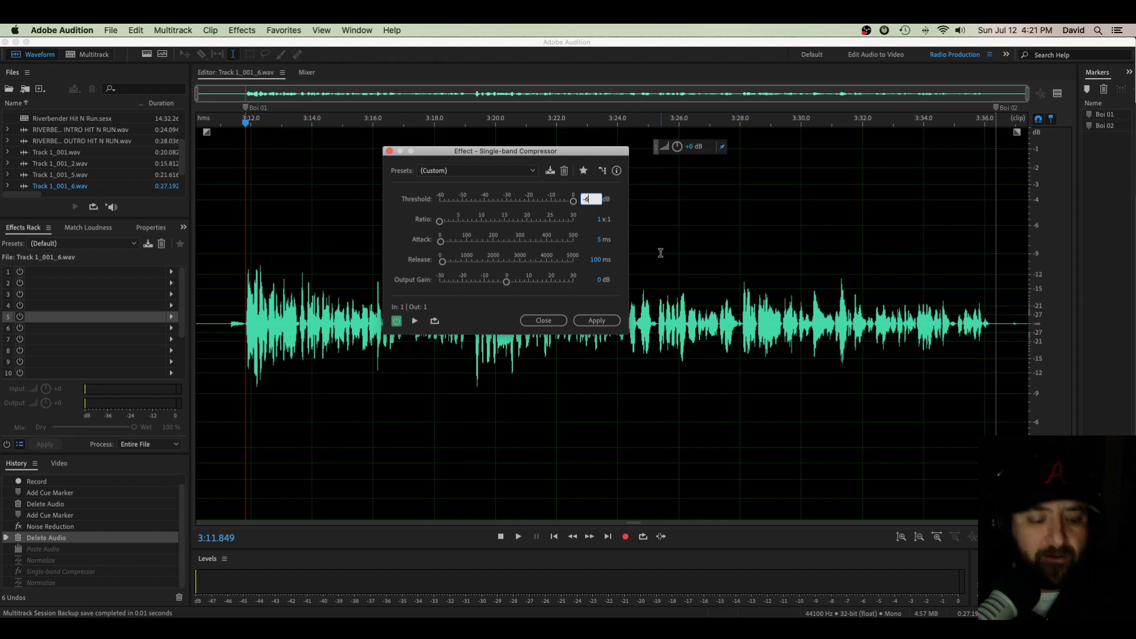
key("Tab")
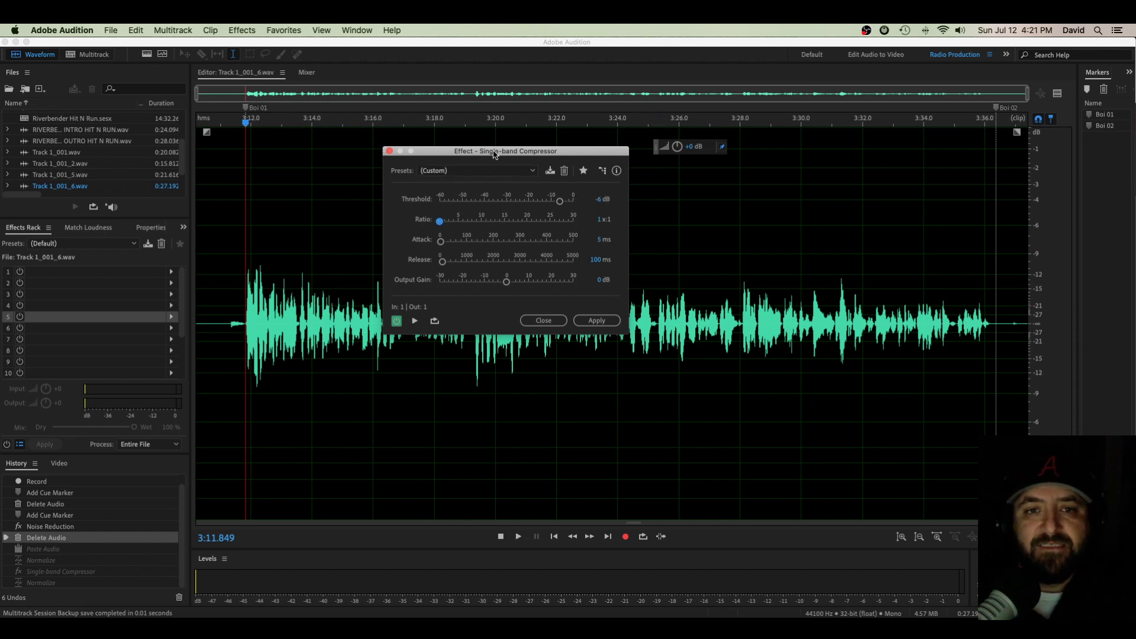
left_click_drag(494, 151, 566, 326)
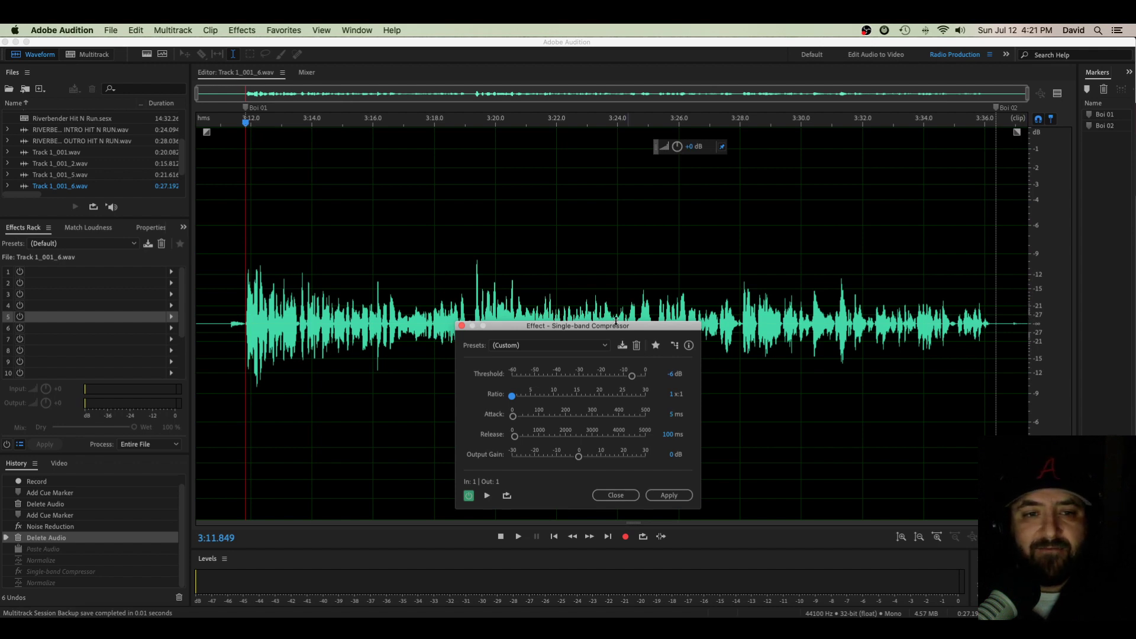
- Retype the compressor threshold as -16 dB, keeping the 1:1 ratio
left_click_drag(599, 327, 459, 148)
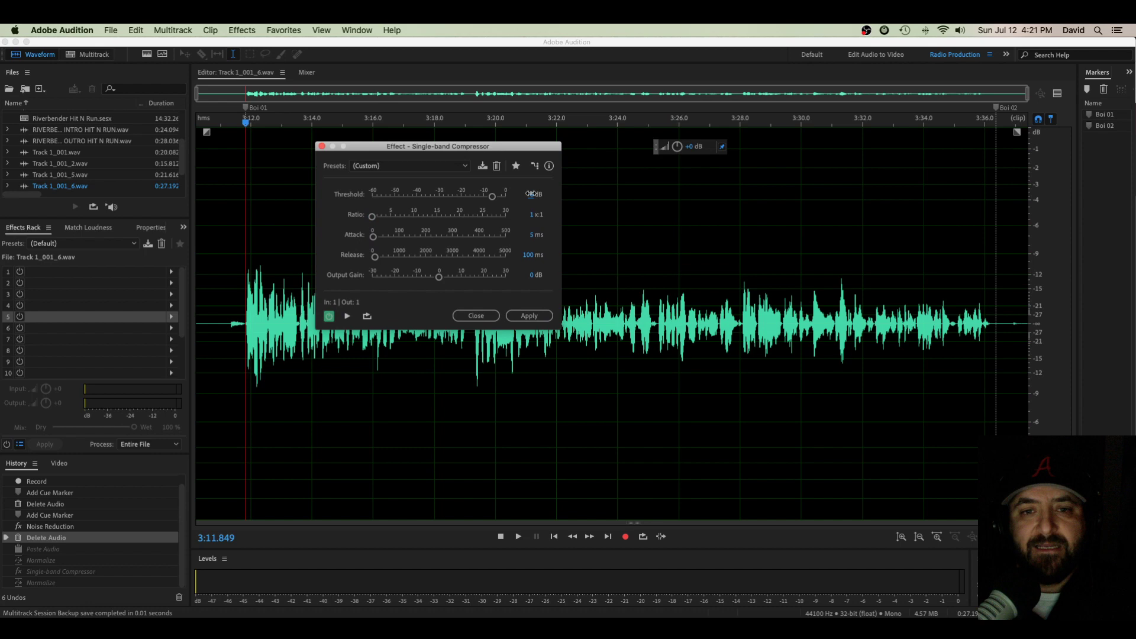
left_click(531, 194)
key("BackSpace")
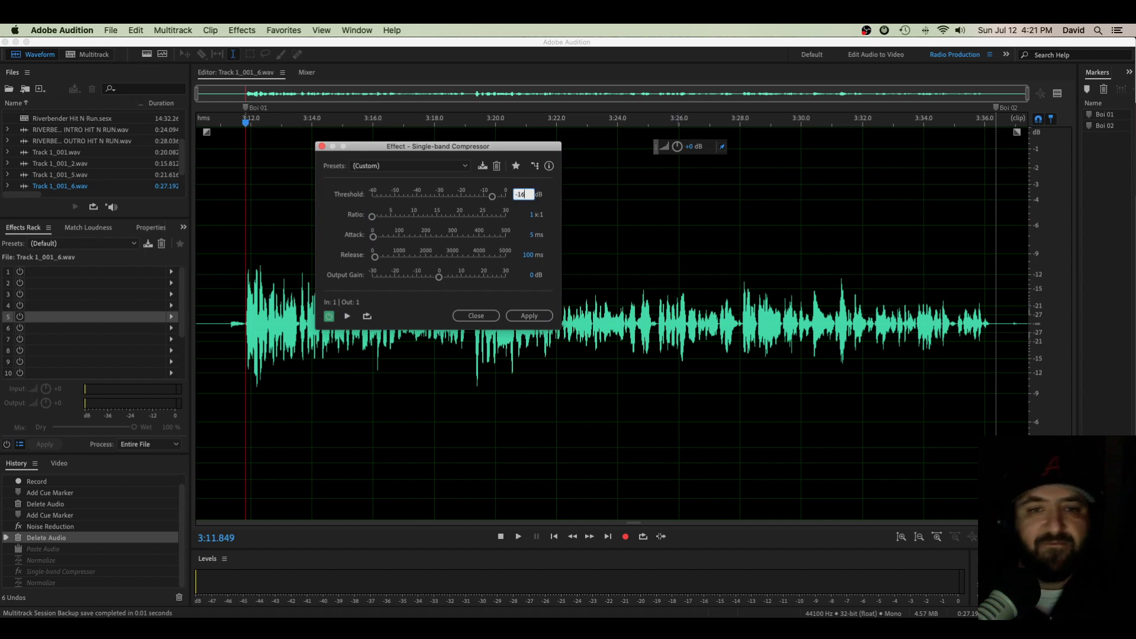
type("-16")
key("Tab")
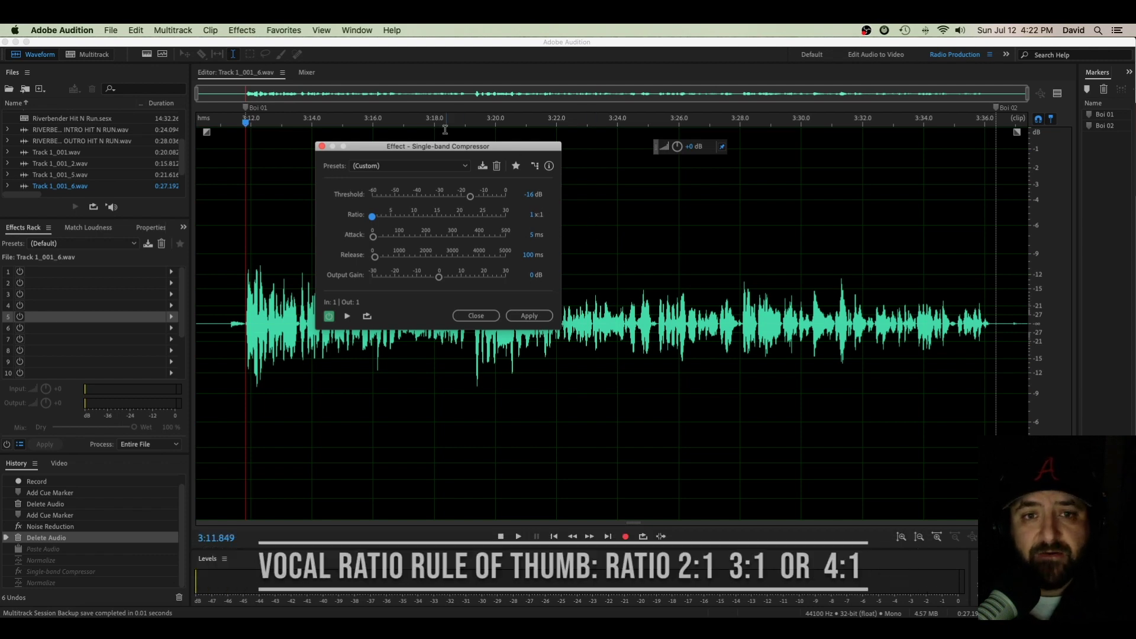
left_click_drag(459, 147, 230, 66)
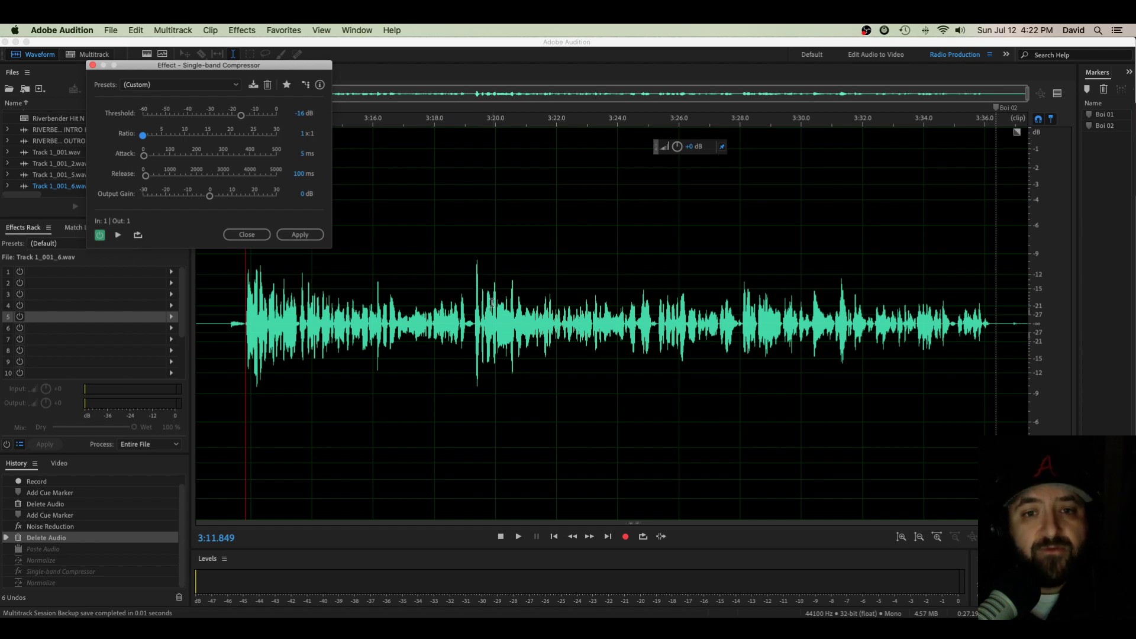
- Set the compressor to a -19 dB threshold and 3:1 ratio, keeping 5 ms attack and 100 ms release
left_click(297, 113)
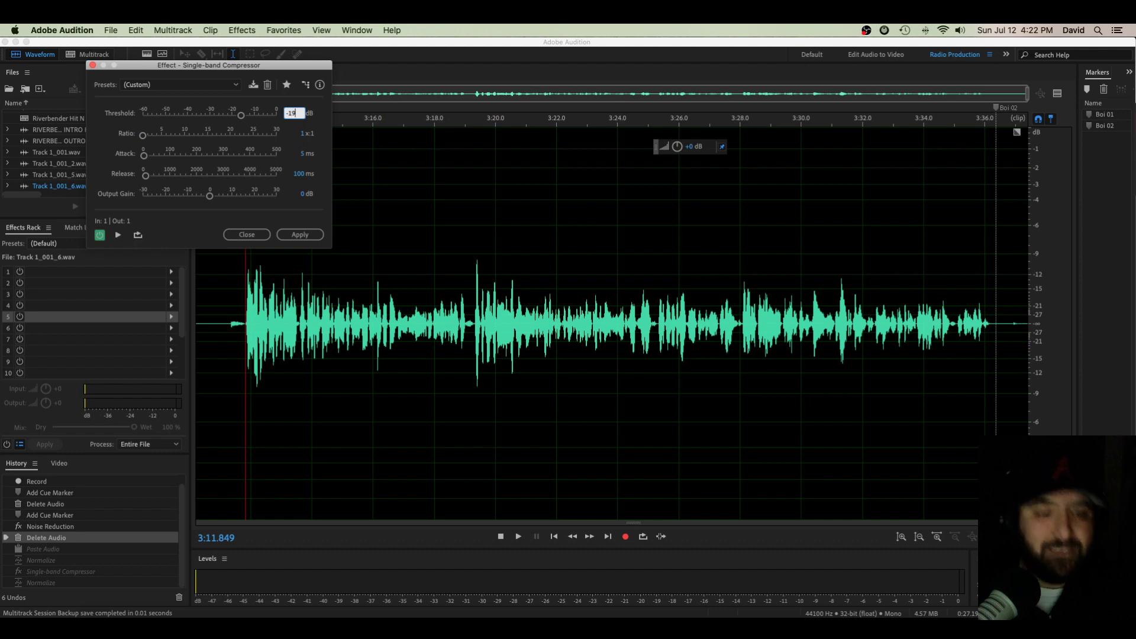
key("Return")
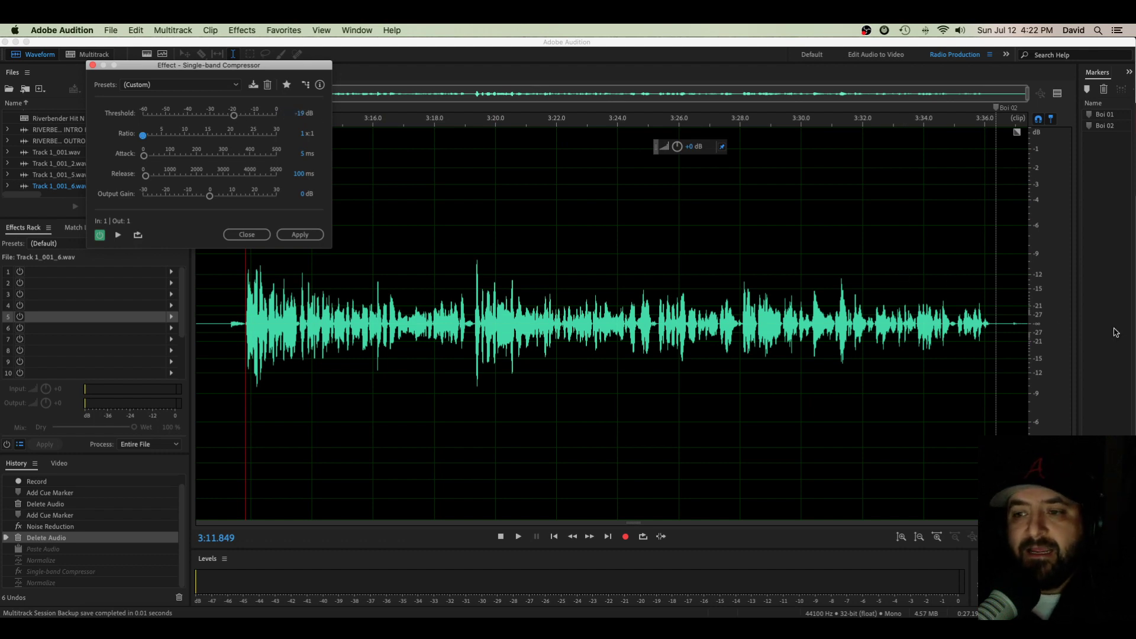
scroll(1037, 299, "up", 5)
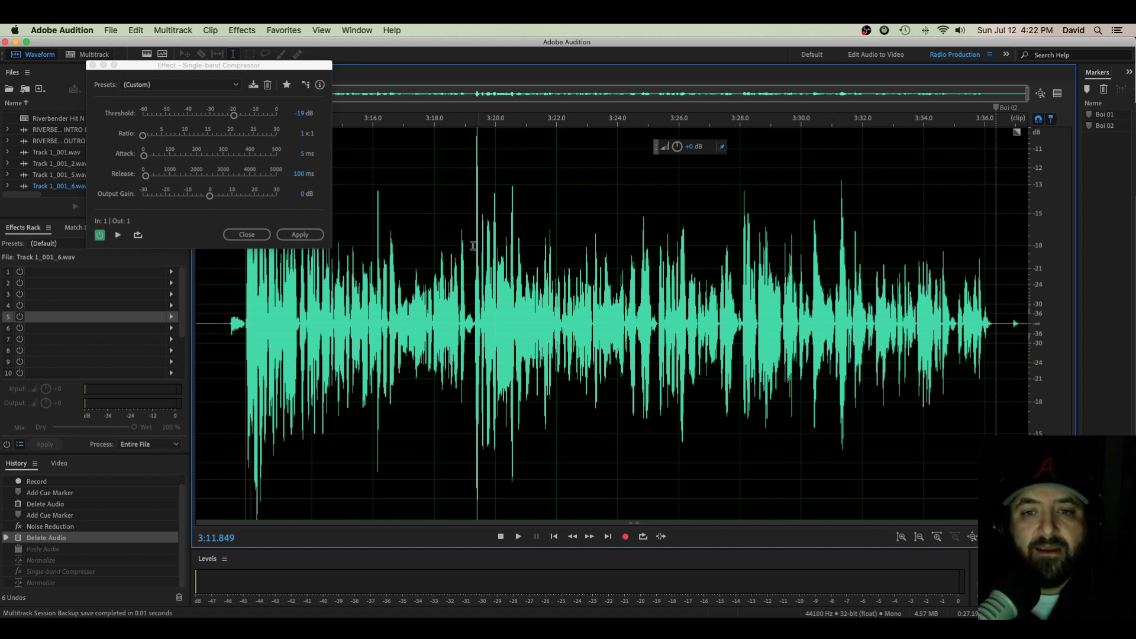
left_click(302, 134)
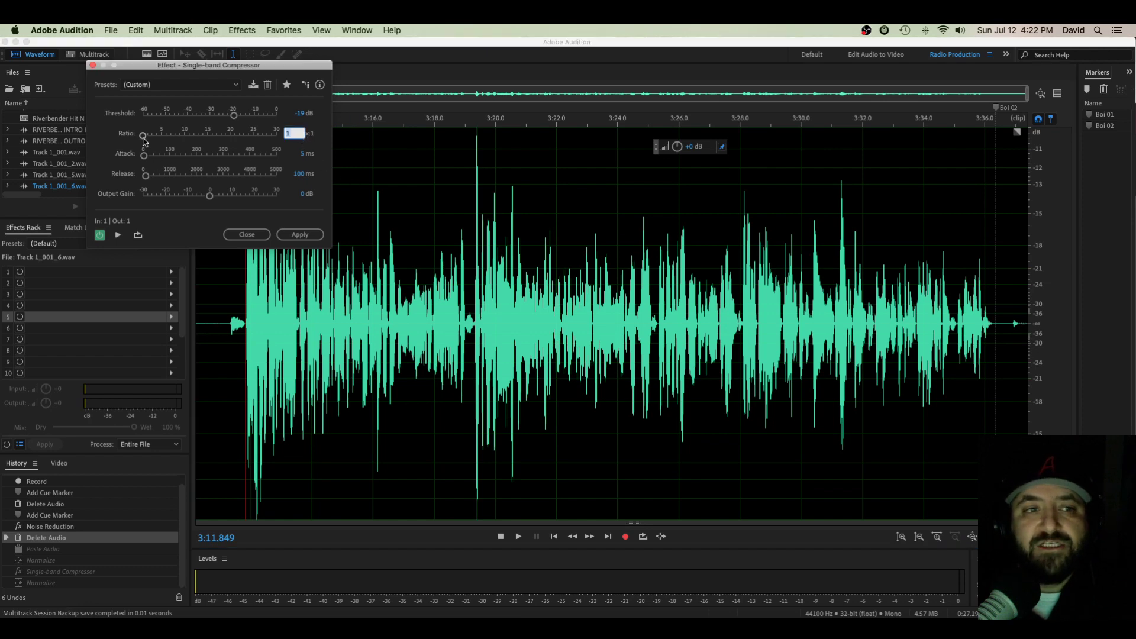
mouse_move(142, 135)
left_mouse_down()
mouse_move(223, 144)
mouse_move(136, 144)
left_mouse_up()
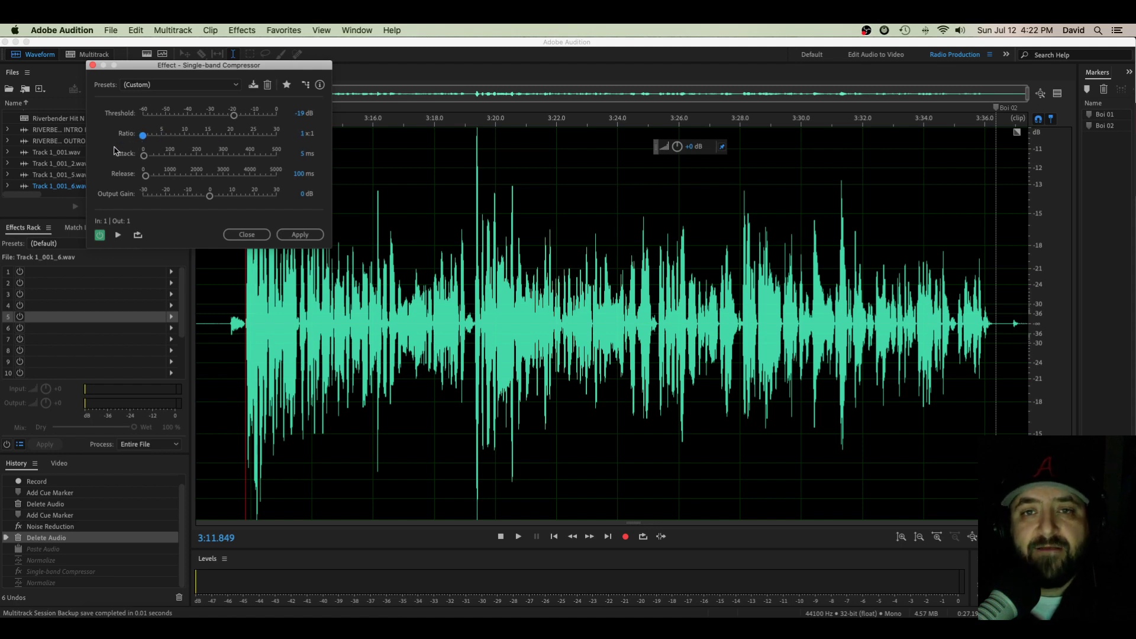
left_click(305, 133)
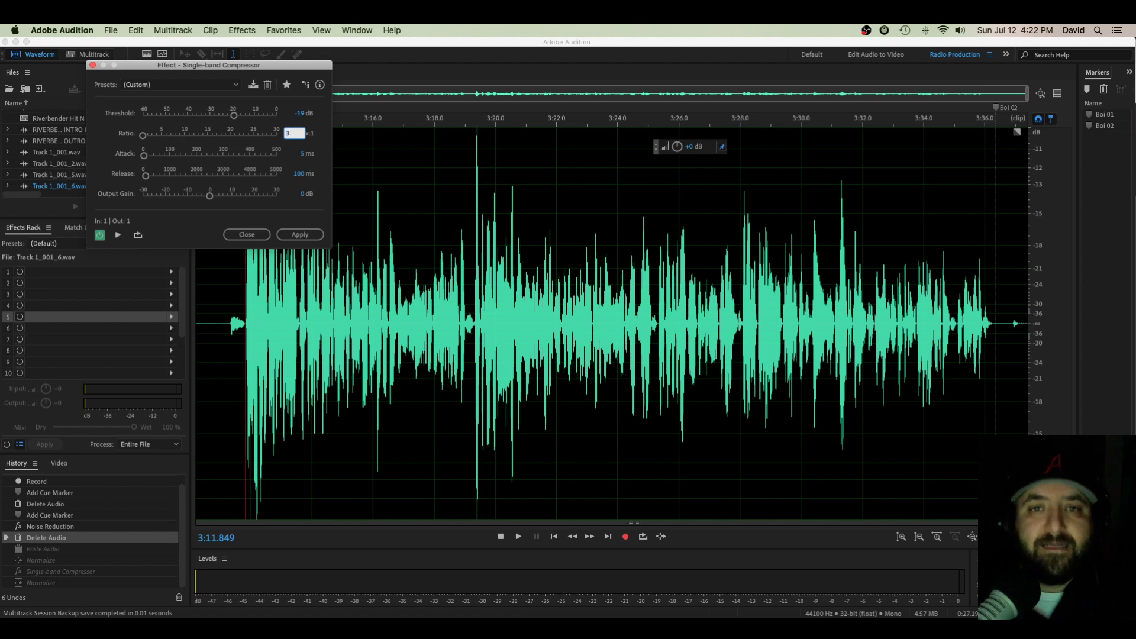
key("Tab")
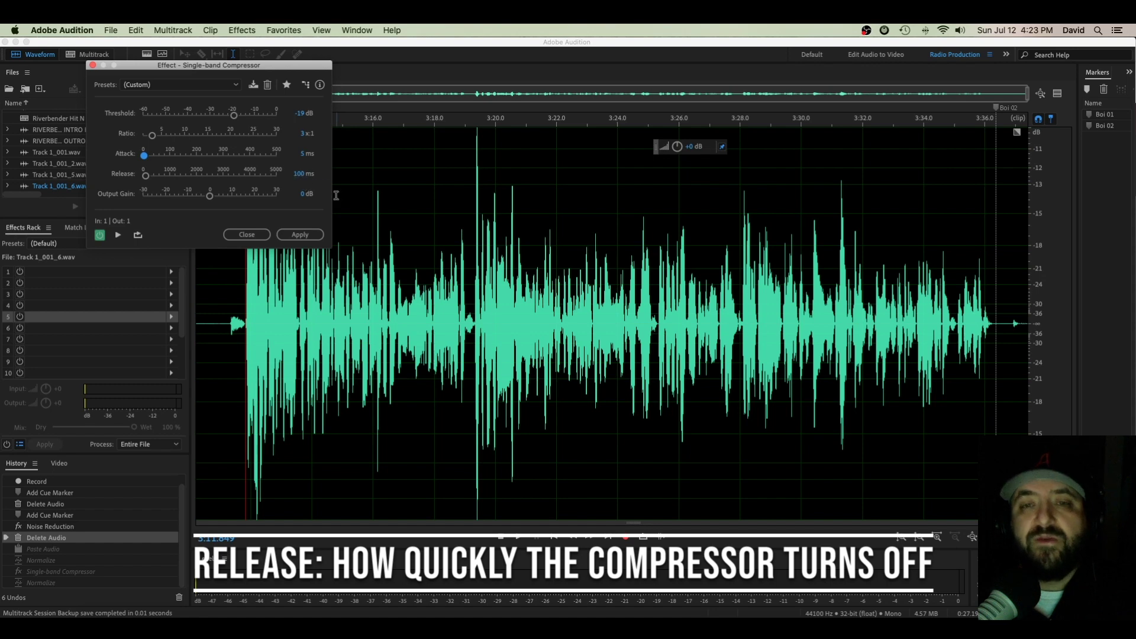
left_click_drag(249, 67, 252, 75)
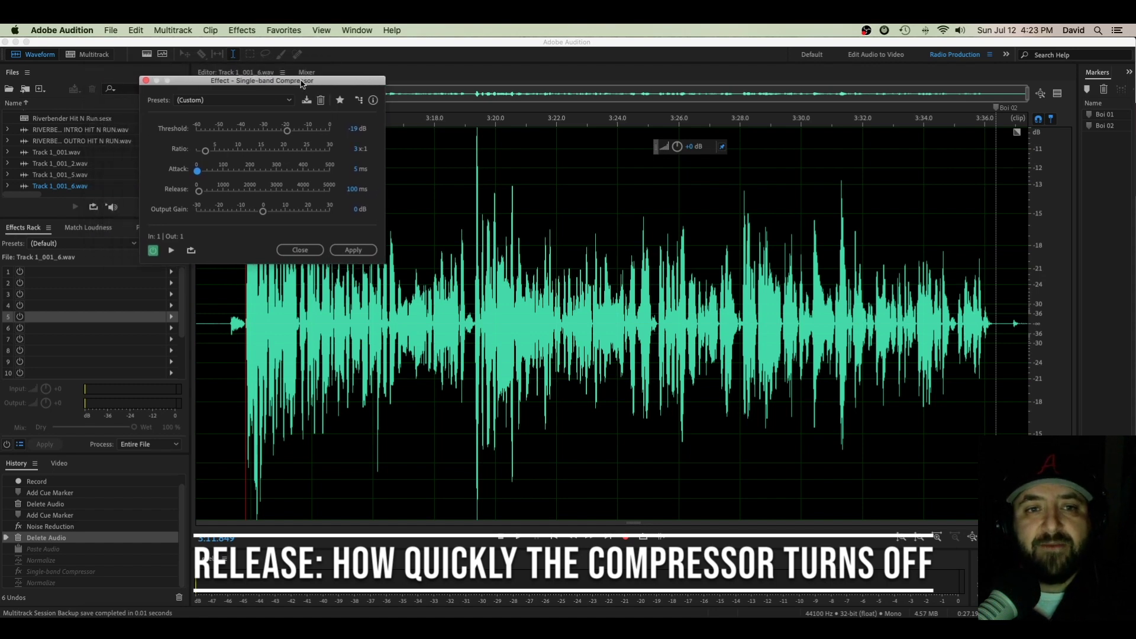
left_click_drag(302, 83, 295, 85)
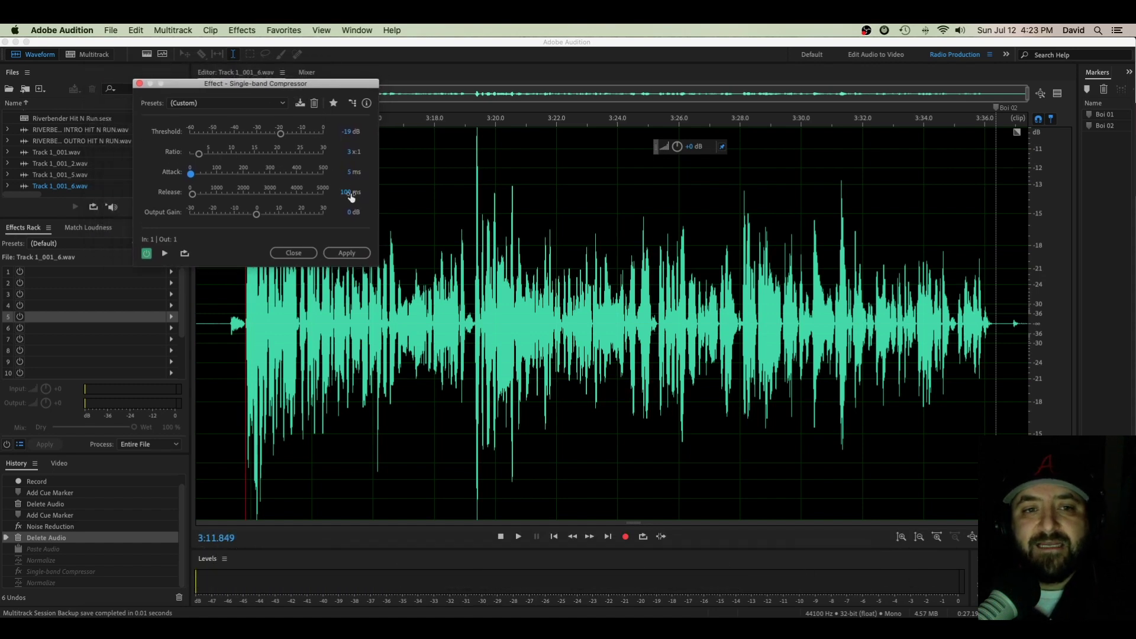
- Apply the -19 dB, 3:1 compression to the whole voice clip, then deselect
left_click(355, 254)
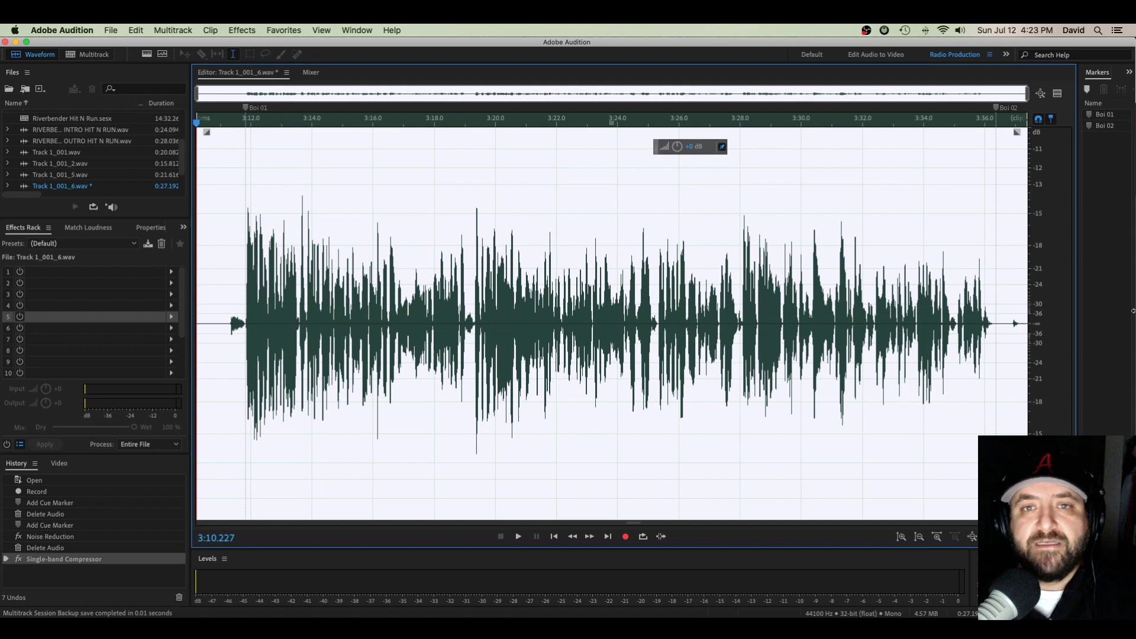
scroll(1044, 351, "up", 3)
scroll(1044, 352, "down", 4)
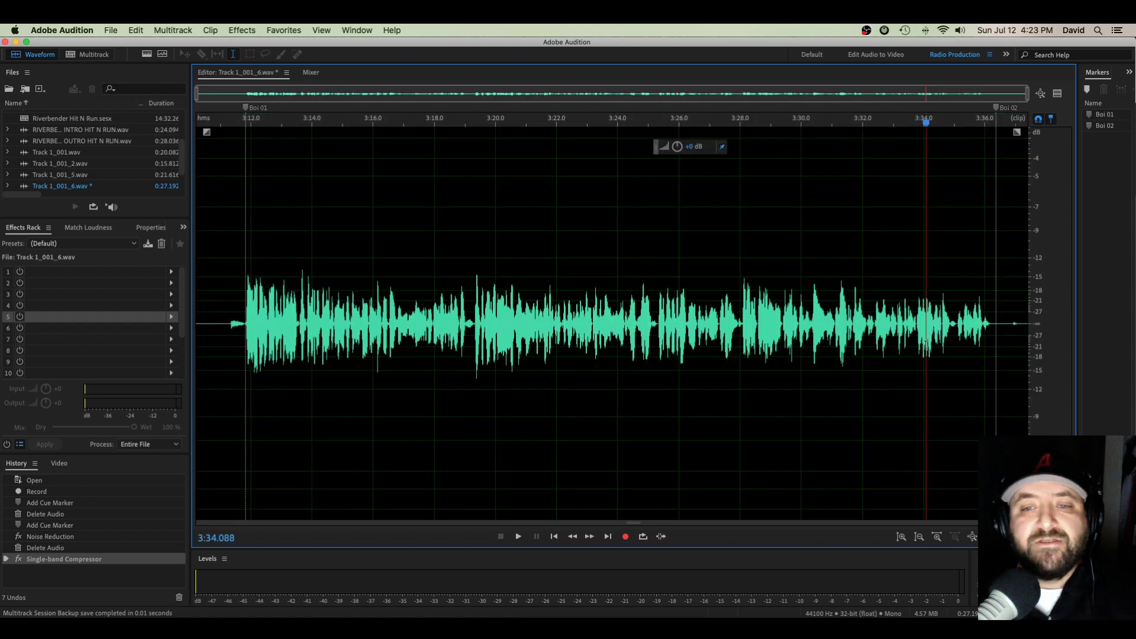
left_click(926, 355)
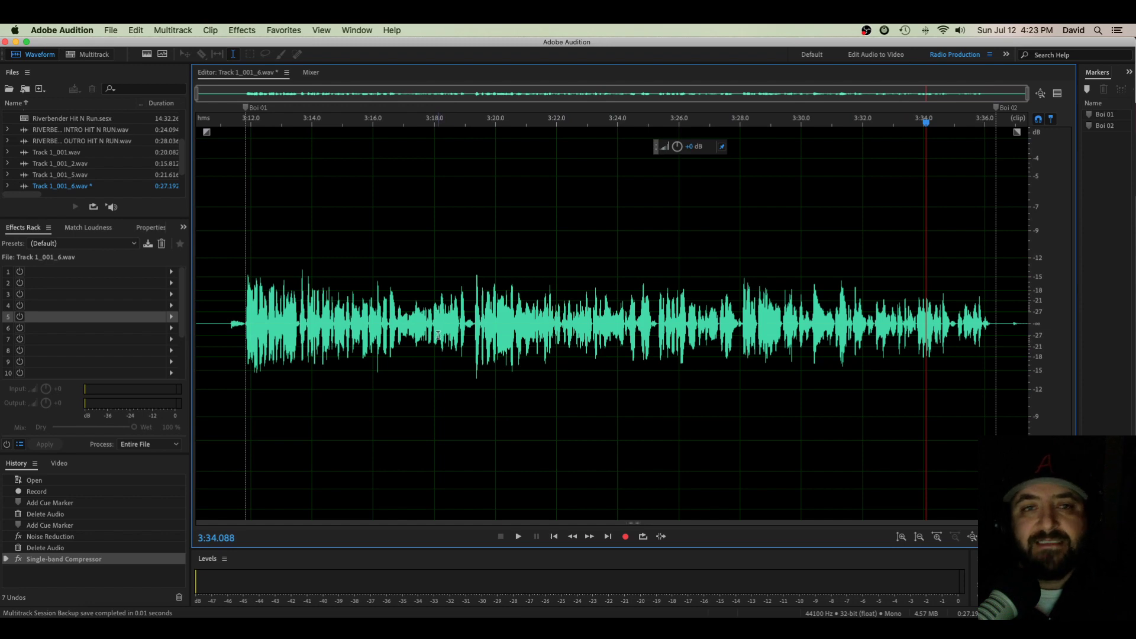
- Apply the Normalize 91% favorite, then undo it and the compression to restore the original clip
left_click(287, 30)
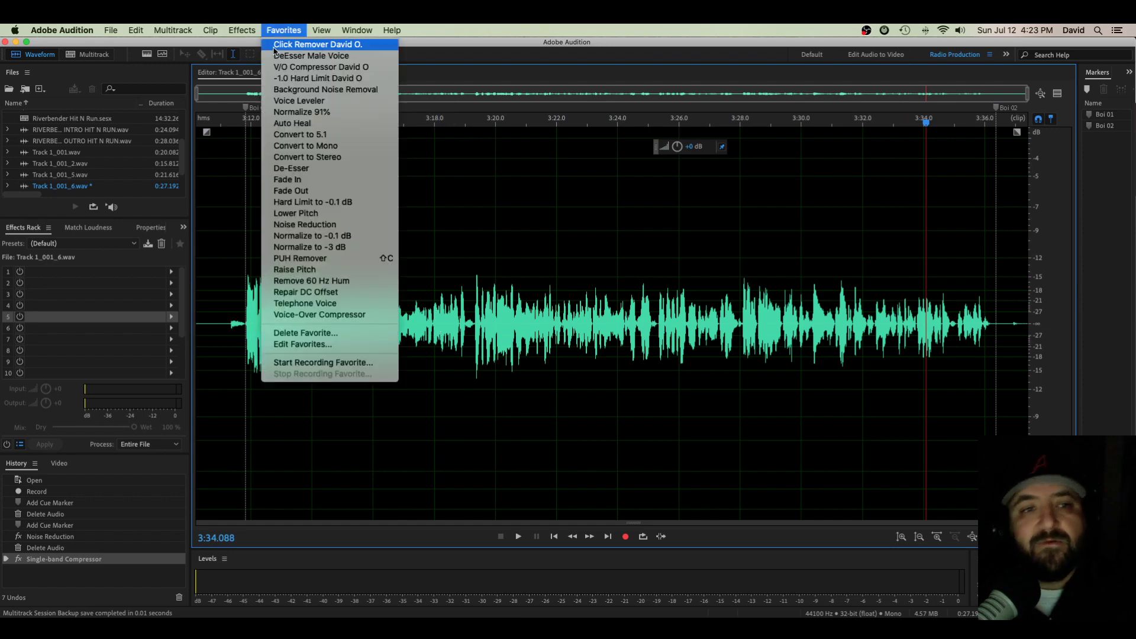
left_click(308, 112)
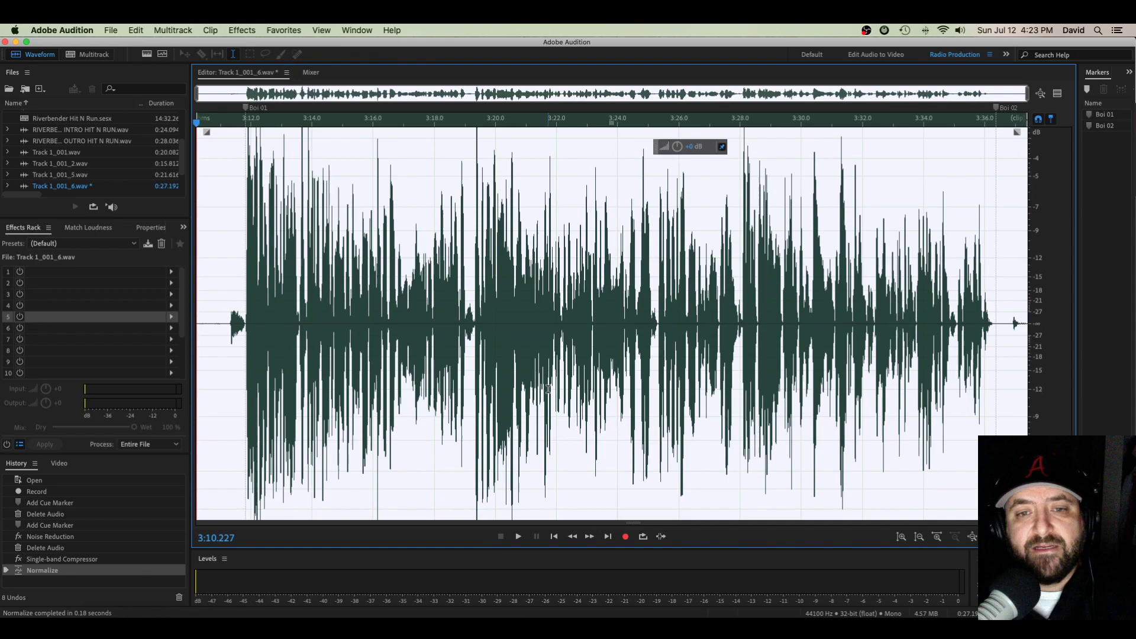
scroll(1037, 322, "down", 2)
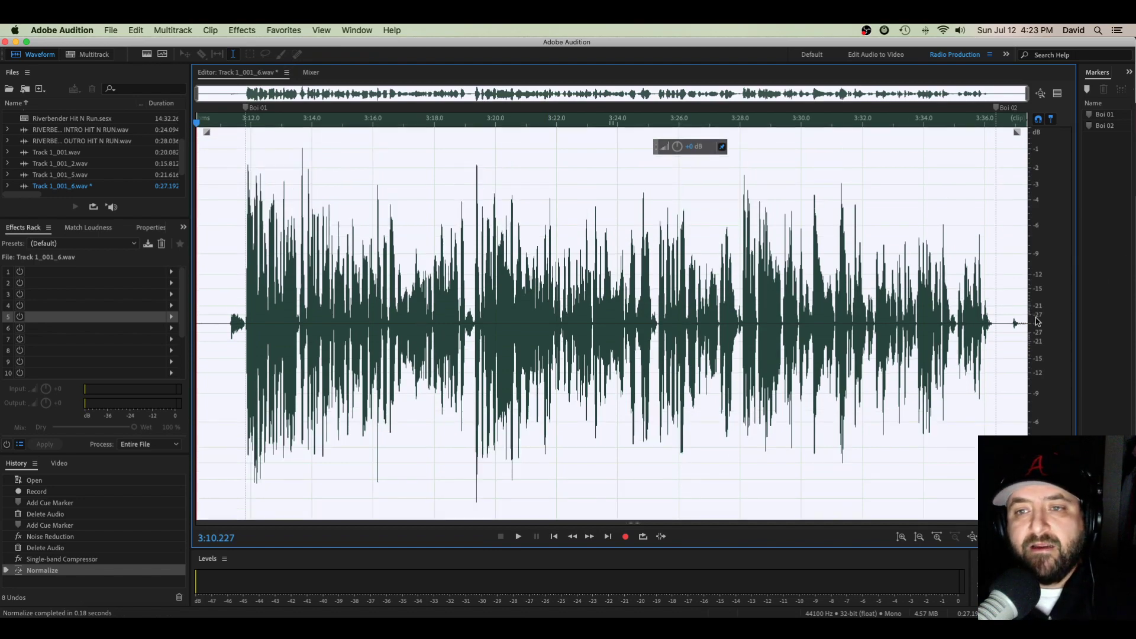
left_click(520, 249)
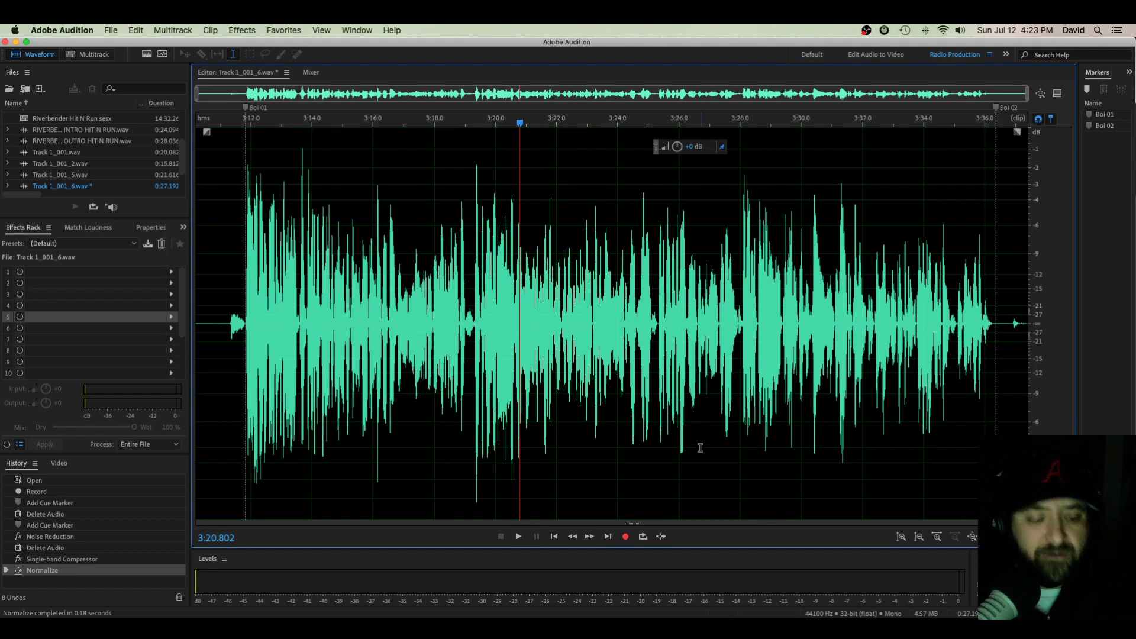
key("super+z")
key("super+z")
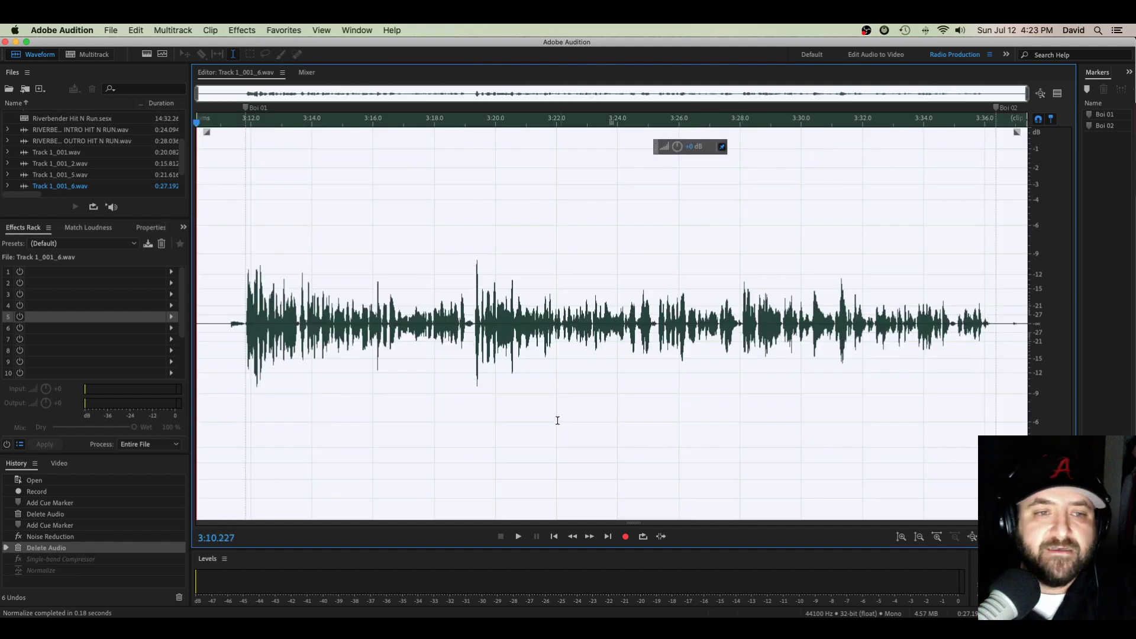
- Copy the whole voice take and paste a duplicate right after it
left_click_drag(247, 237, 996, 236)
key("super+c")
left_click(1021, 229)
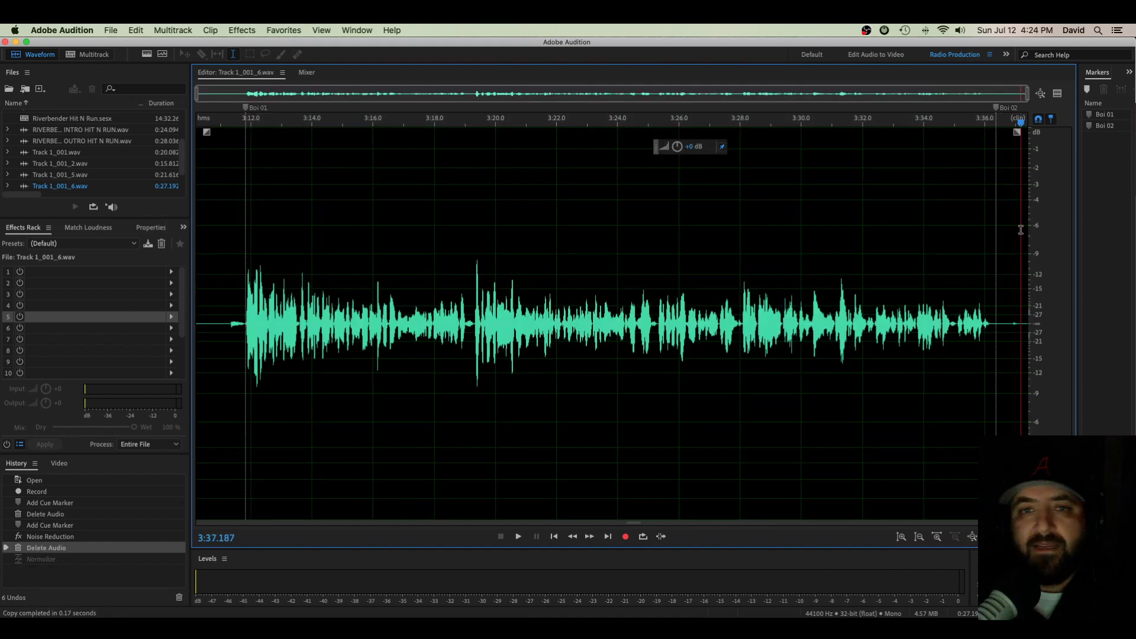
key("super+v")
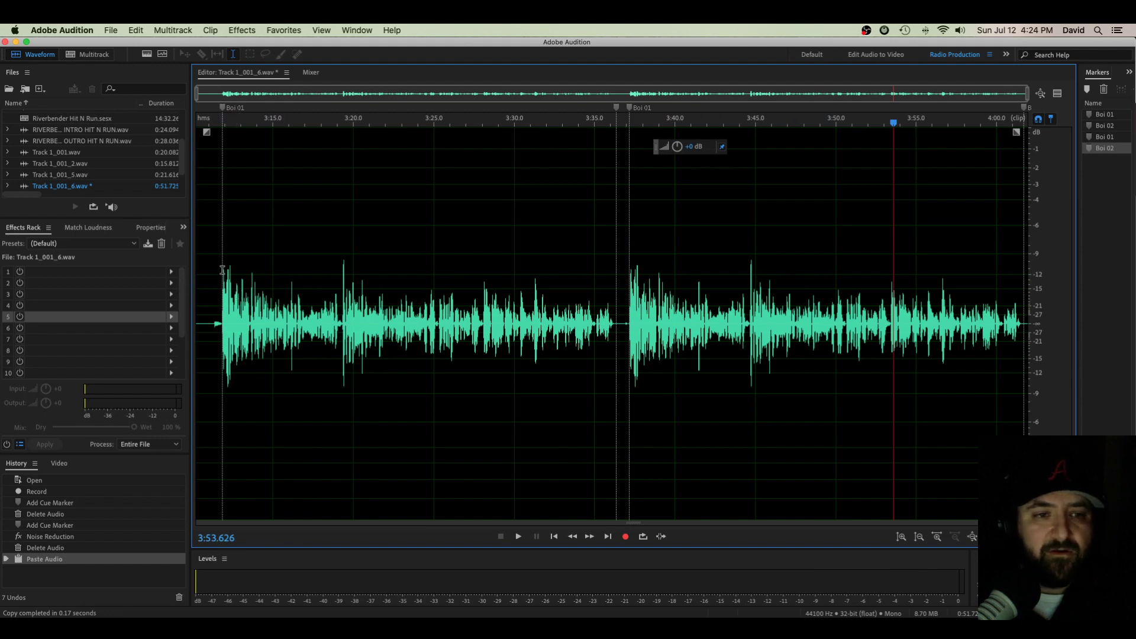
- Normalize only the first copy from Favorites, then select the second copy
left_click_drag(223, 269, 613, 292)
left_click(284, 31)
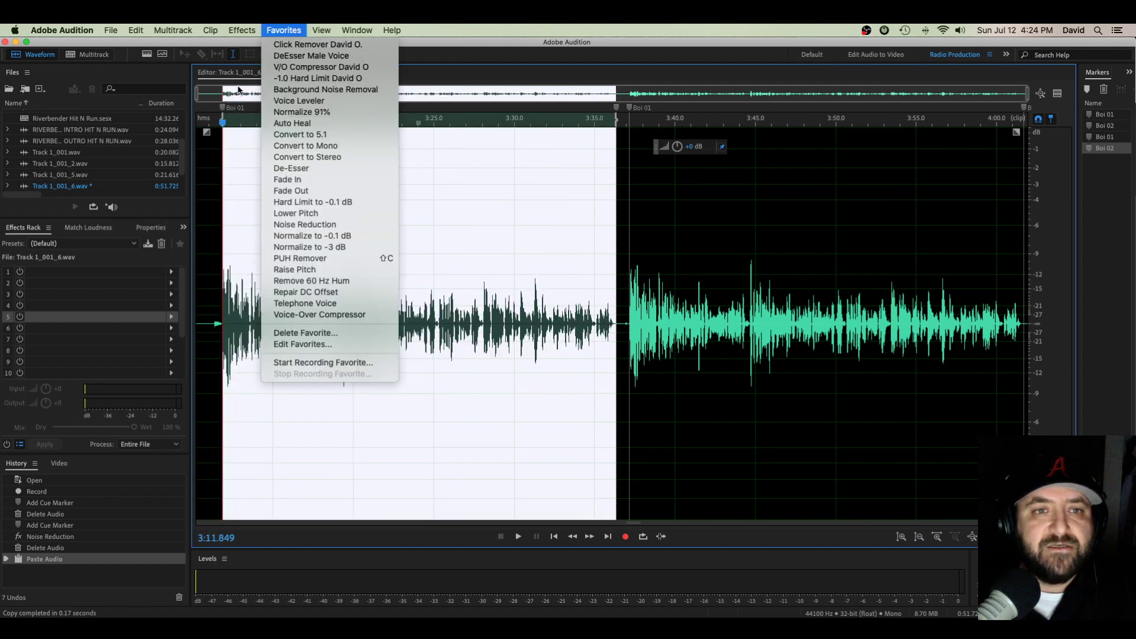
left_click(290, 116)
left_click(343, 283)
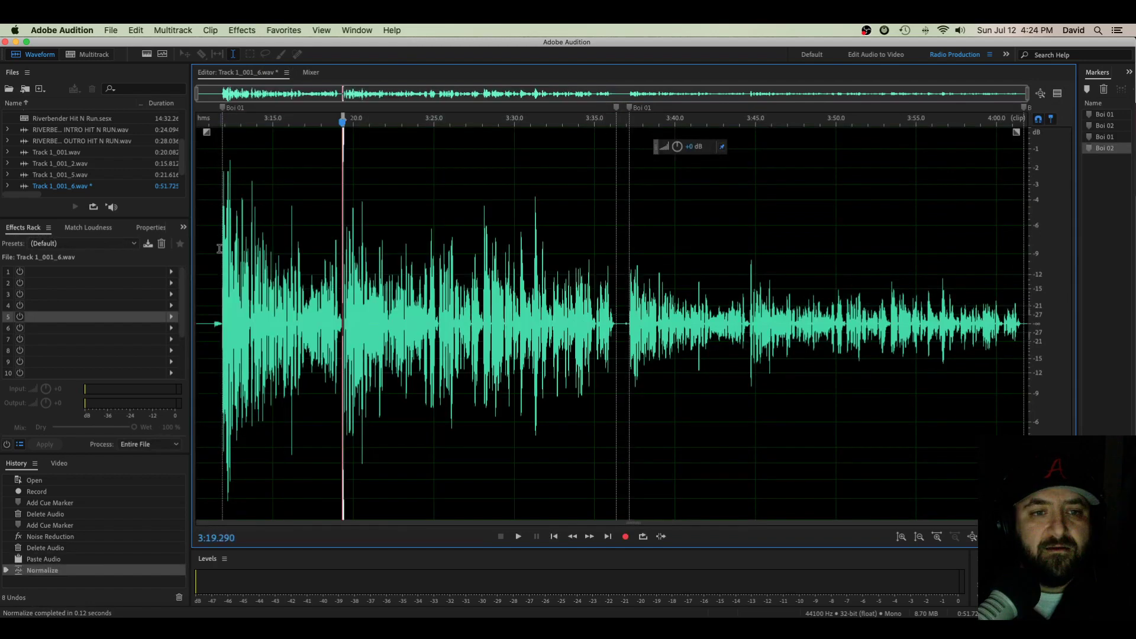
left_click(217, 294)
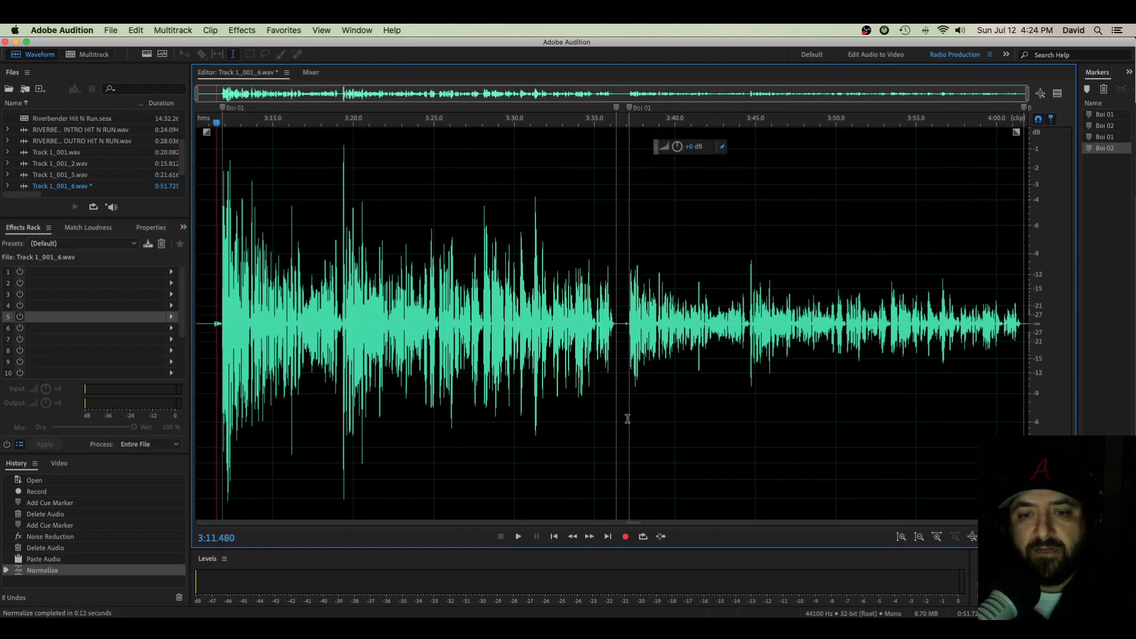
left_click_drag(628, 419, 1023, 423)
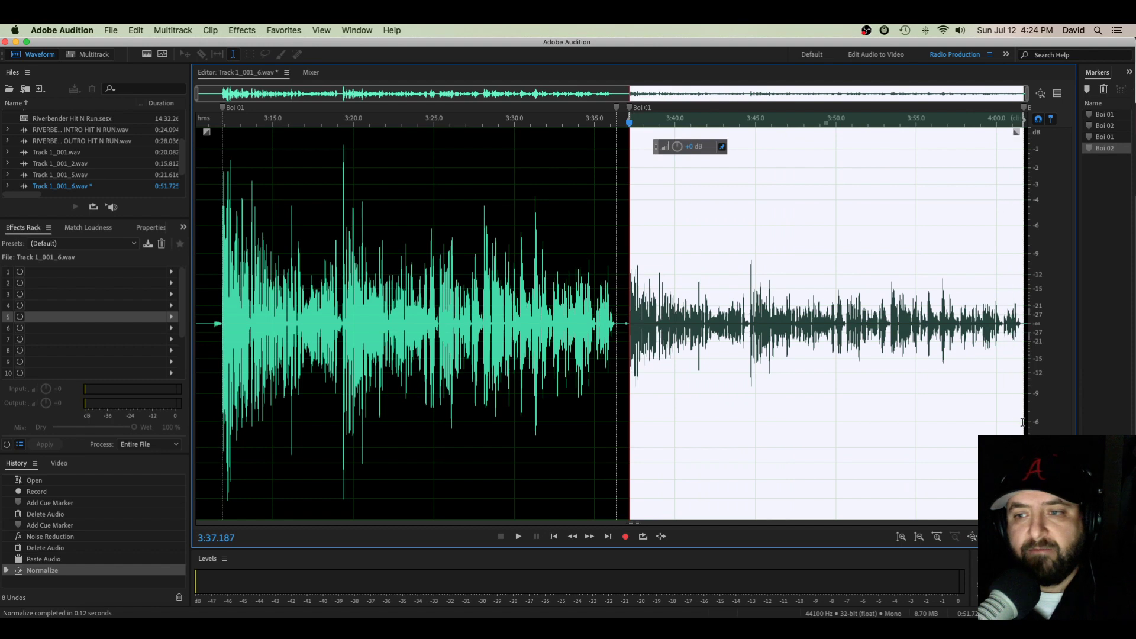
- Apply the Single-band Compressor to the selected second copy
left_click(247, 30)
mouse_move(284, 167)
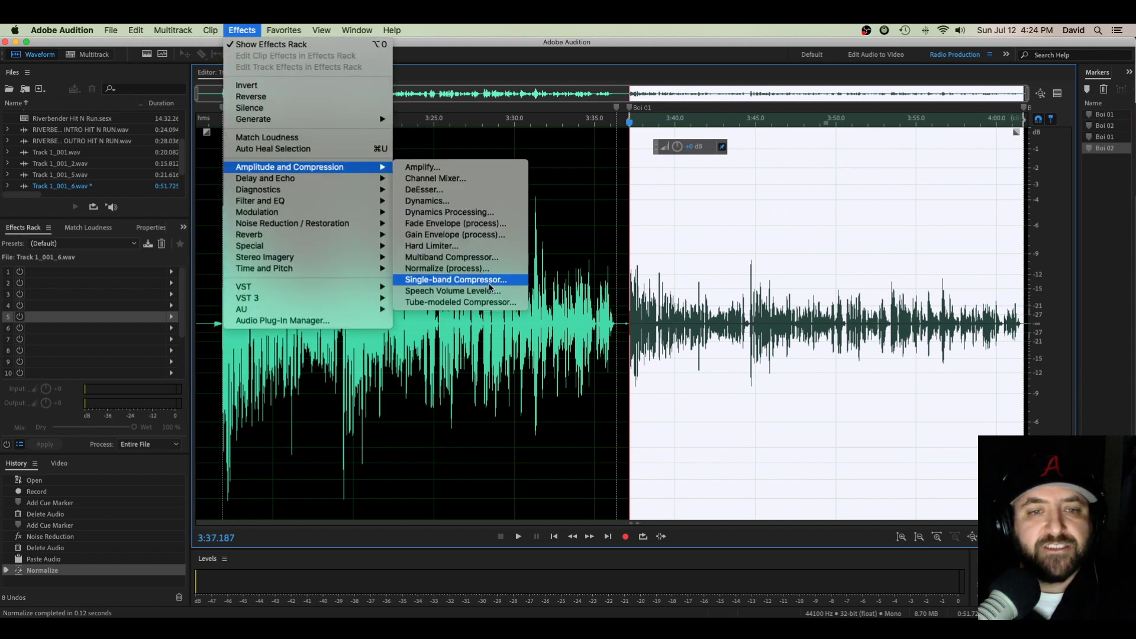
left_click(489, 283)
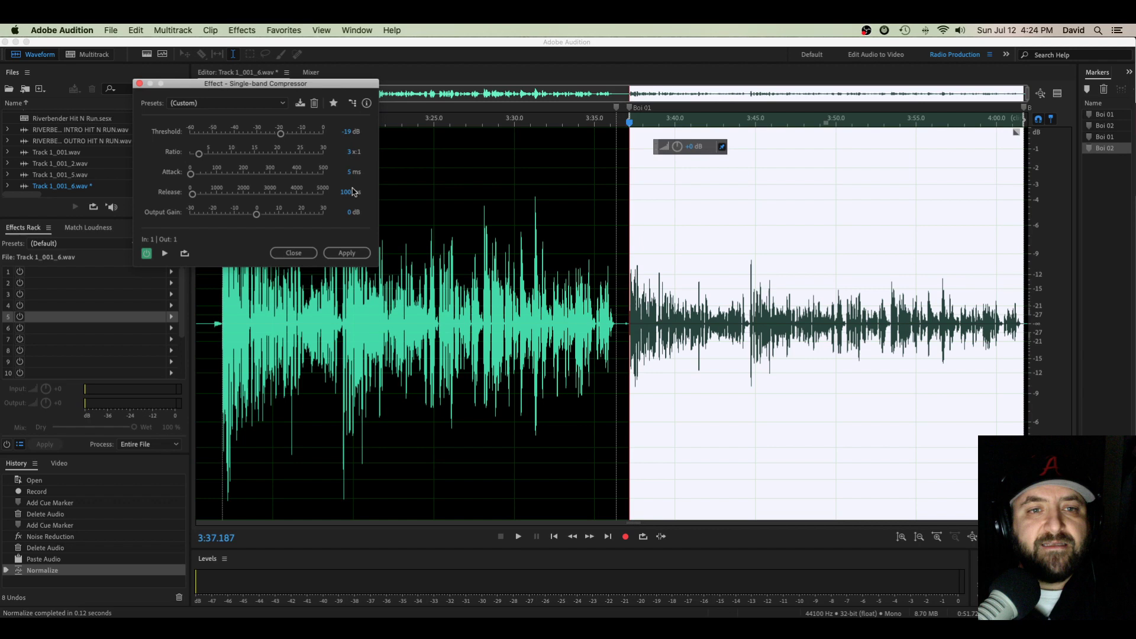
left_click(347, 252)
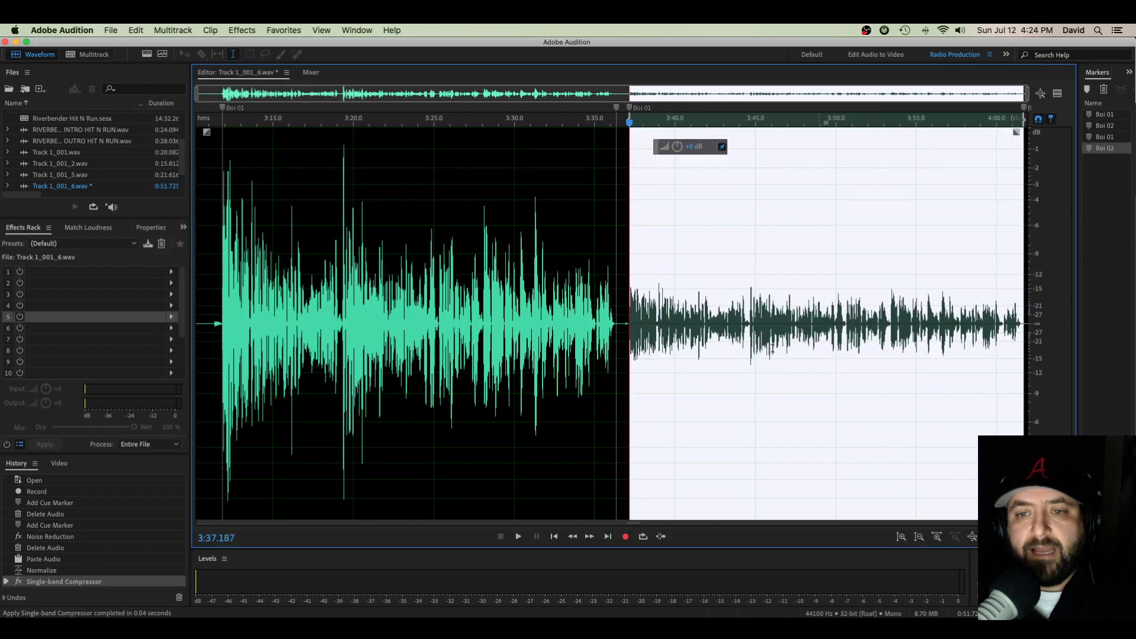
- Normalize the compressed second copy to 91% and clear the selection
left_click(285, 29)
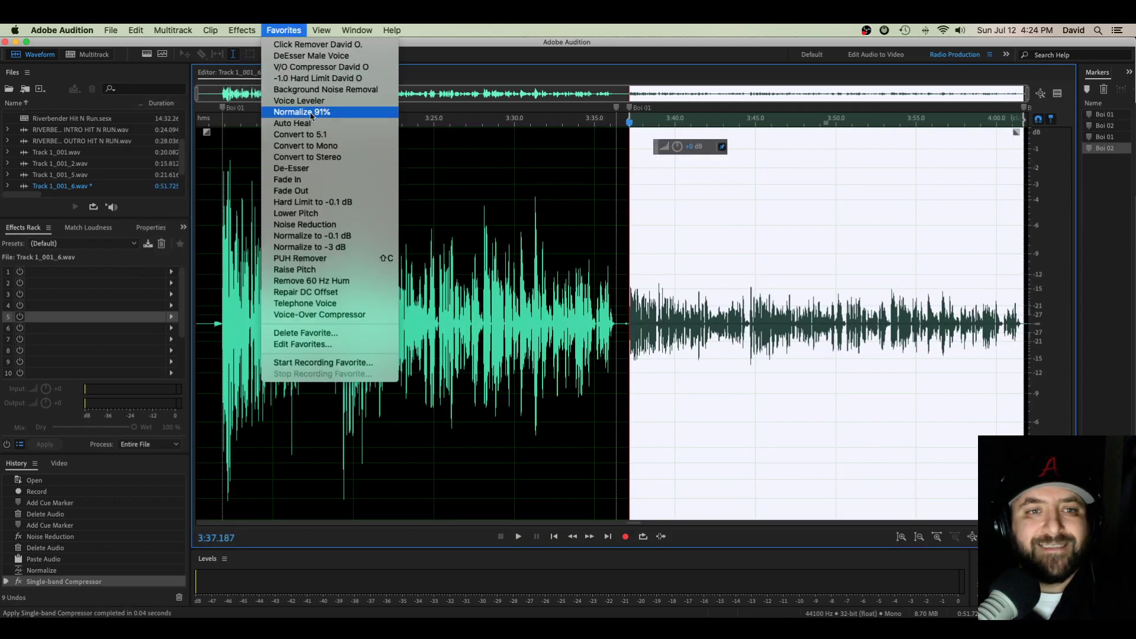
left_click(315, 117)
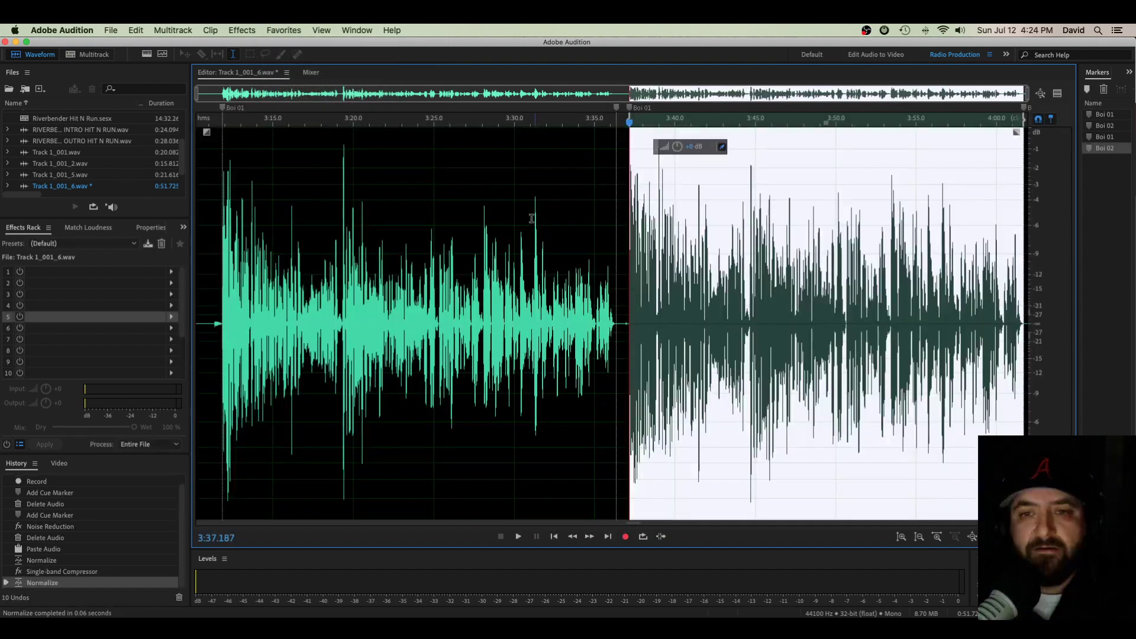
left_click(722, 426)
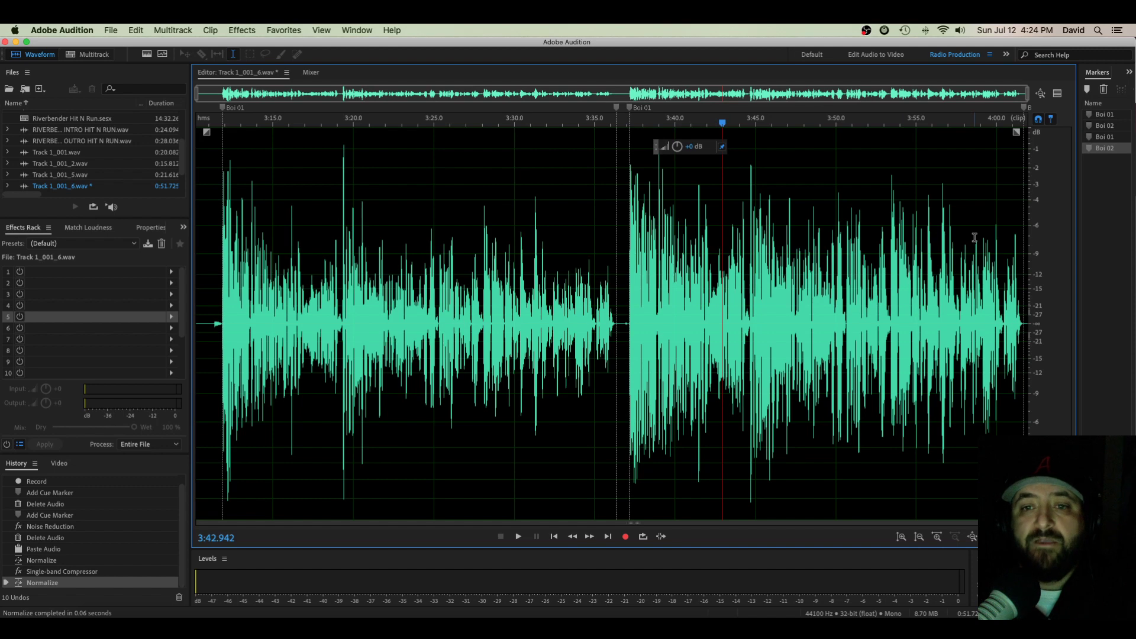
left_click(222, 285)
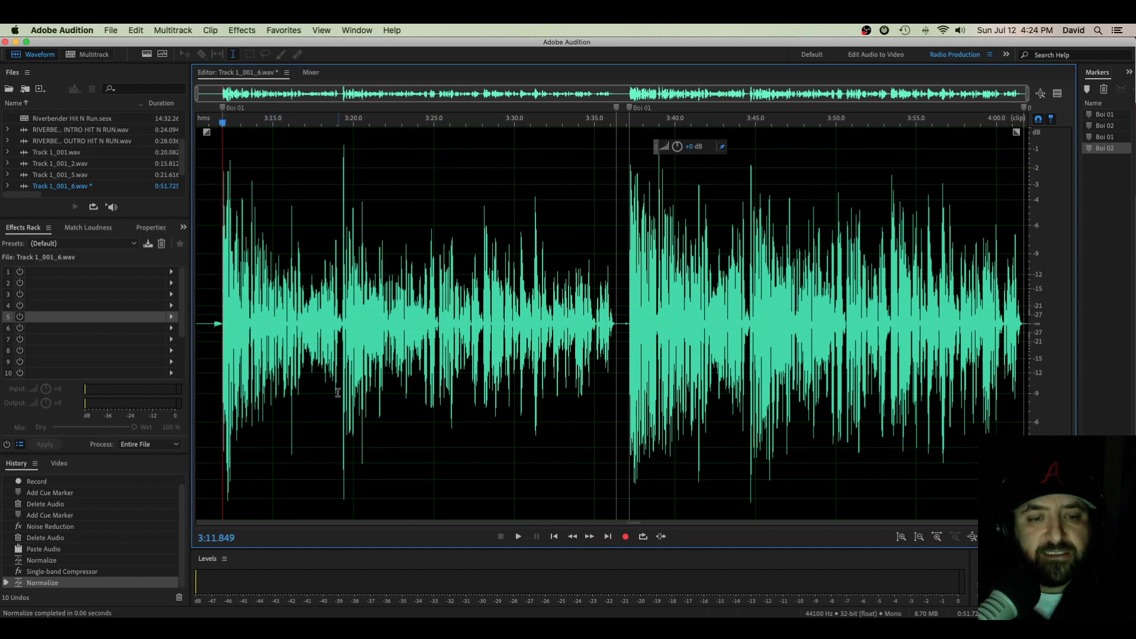
key("space")
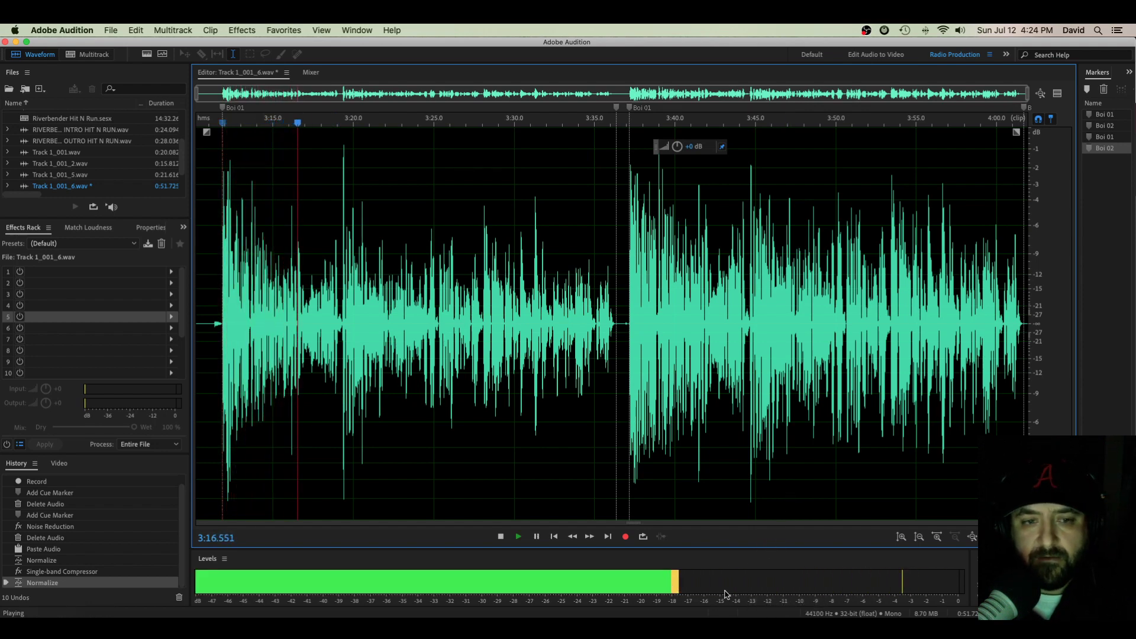
key("space")
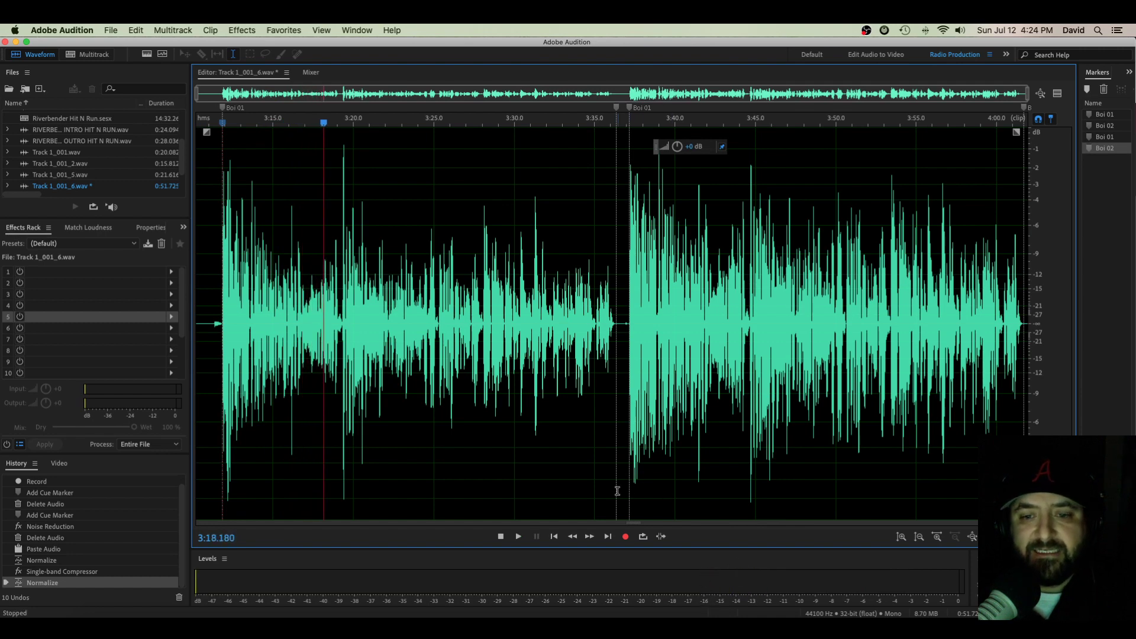
left_click_drag(629, 490, 749, 484)
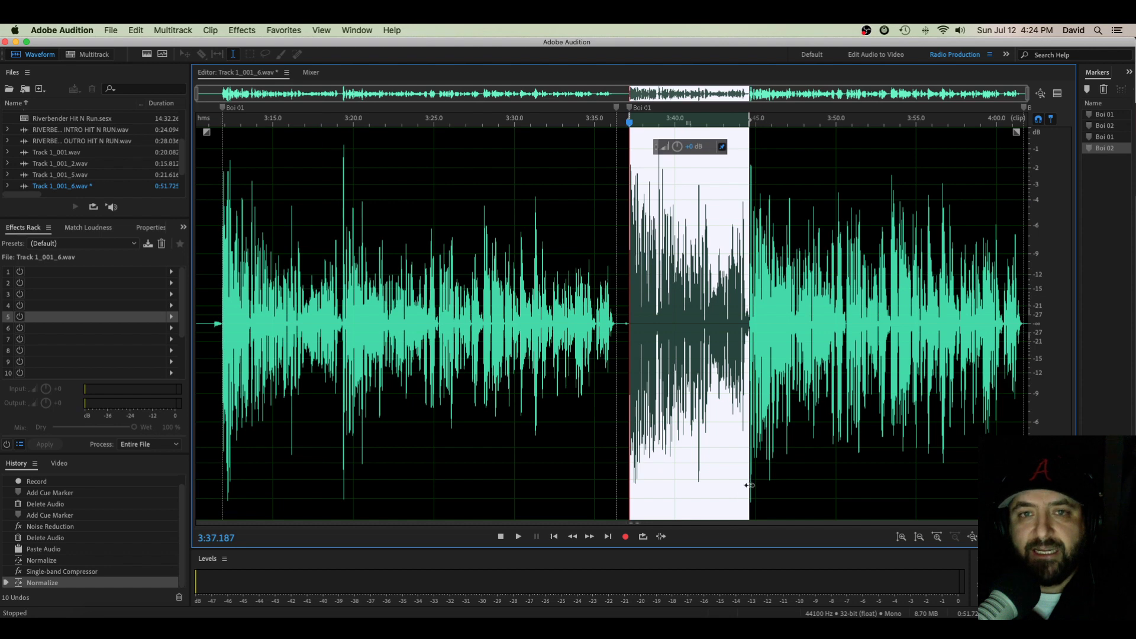
key("space")
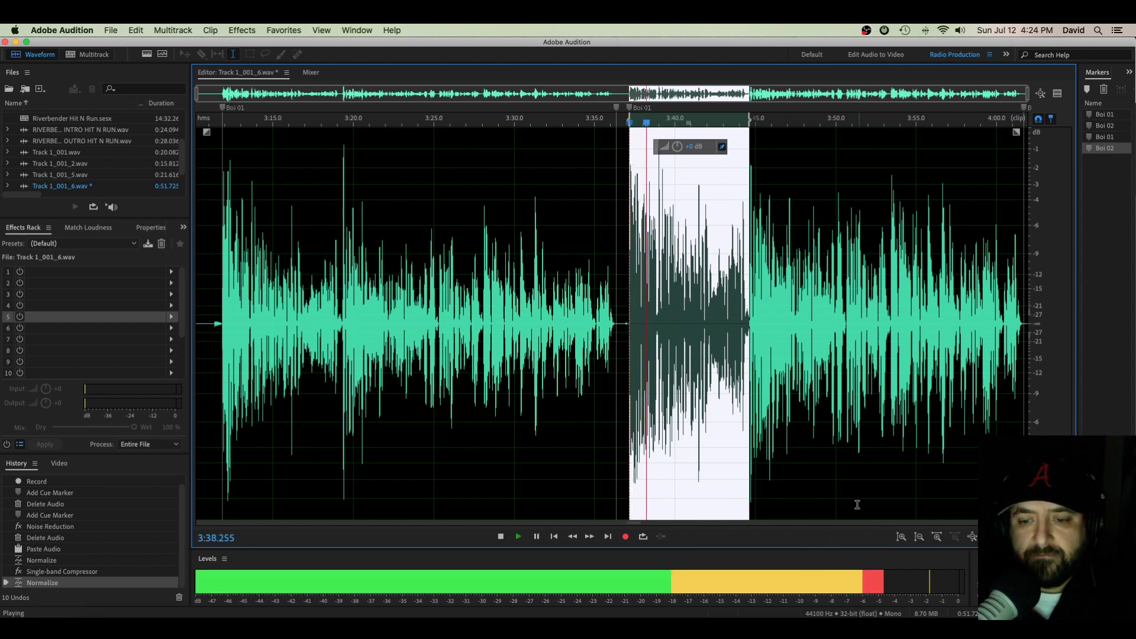
left_click(806, 482)
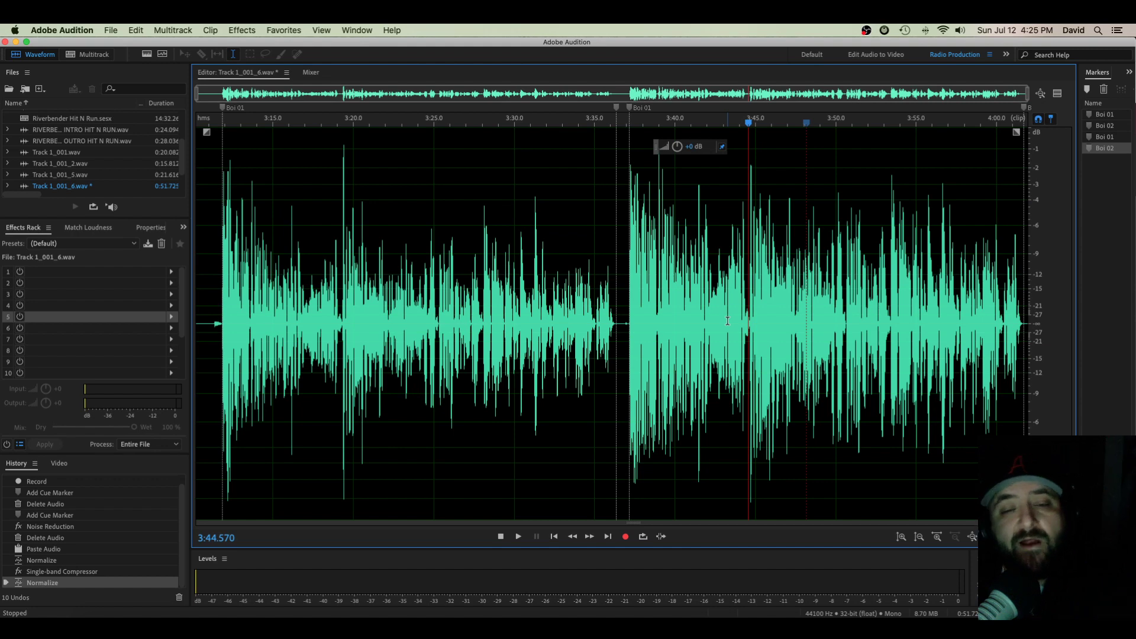
left_click(637, 329)
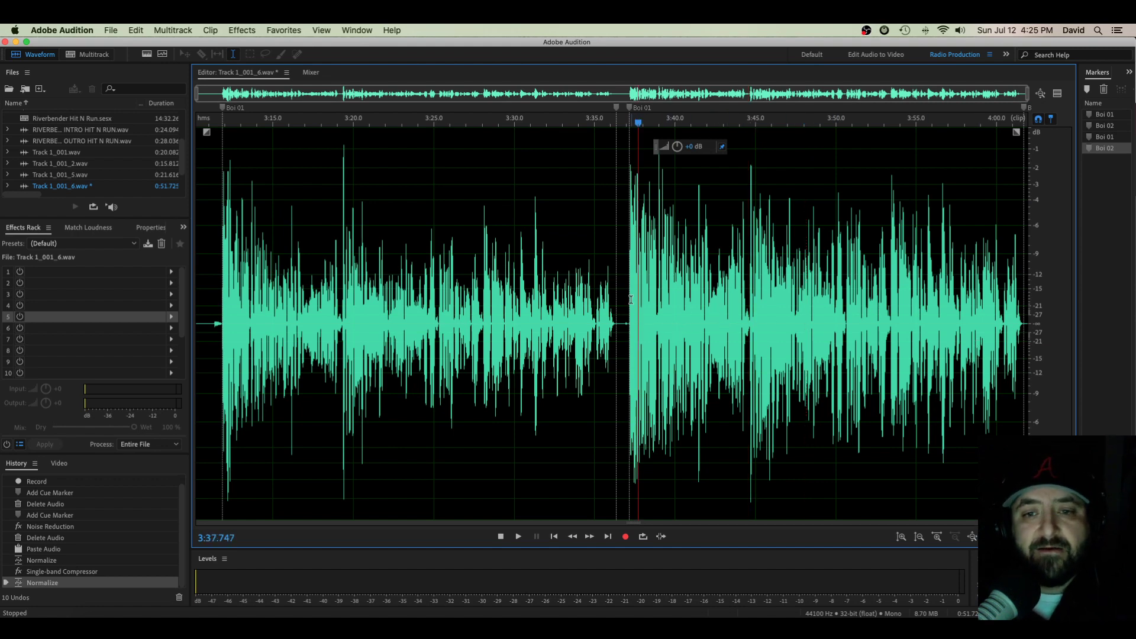
left_click_drag(631, 300, 1023, 311)
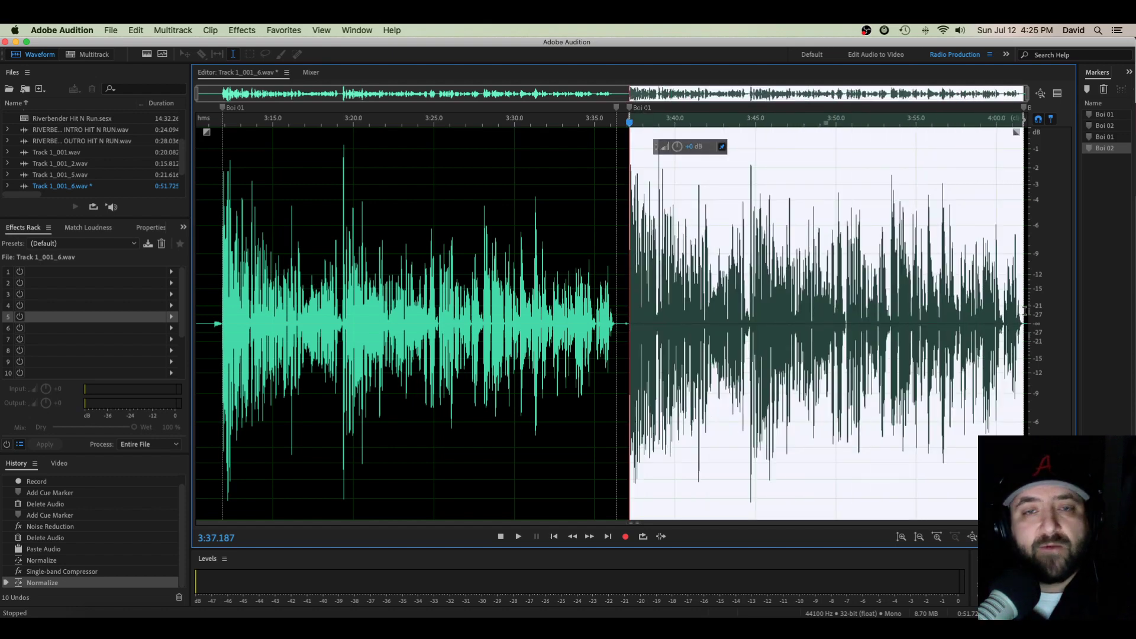
left_click(903, 298)
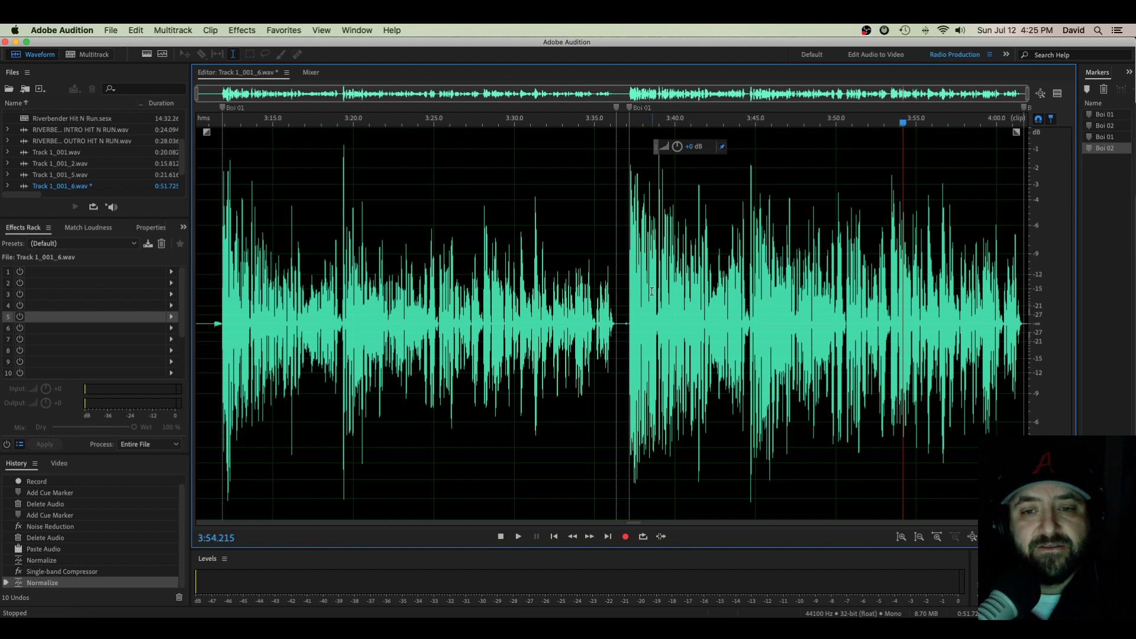
left_click(607, 296)
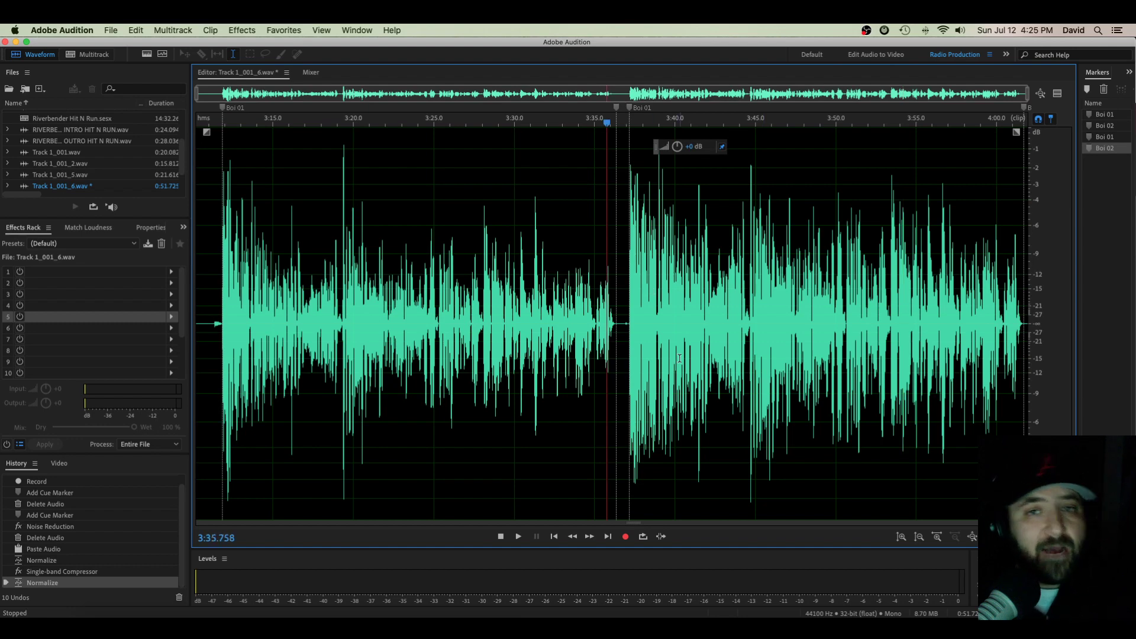